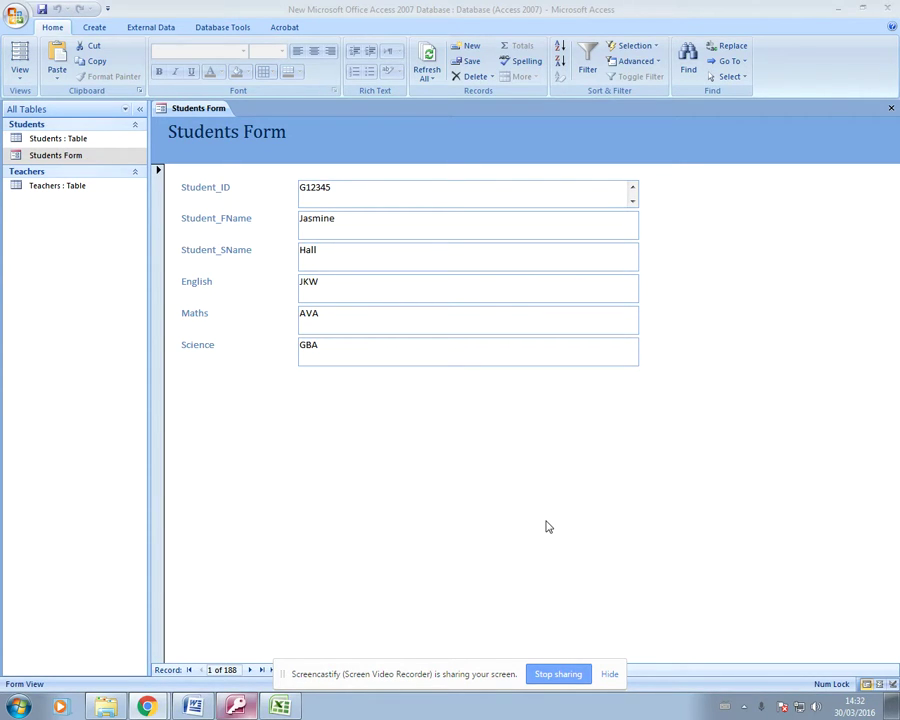
# - Hide the screen-sharing notice and switch the Students Form to Design View
pyautogui.click(609, 674)
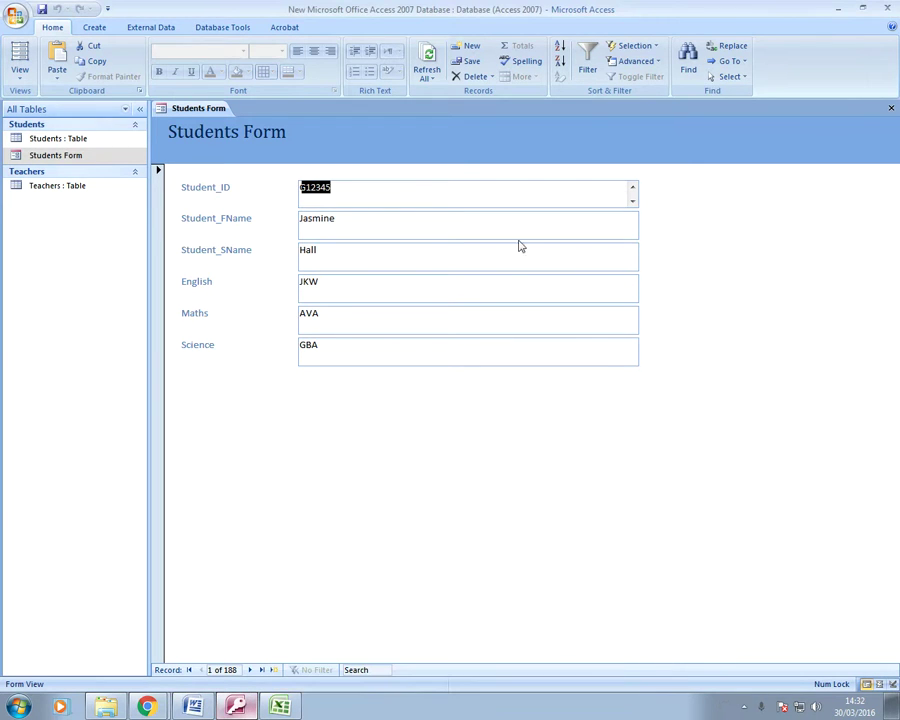
pyautogui.click(20, 72)
pyautogui.click(44, 161)
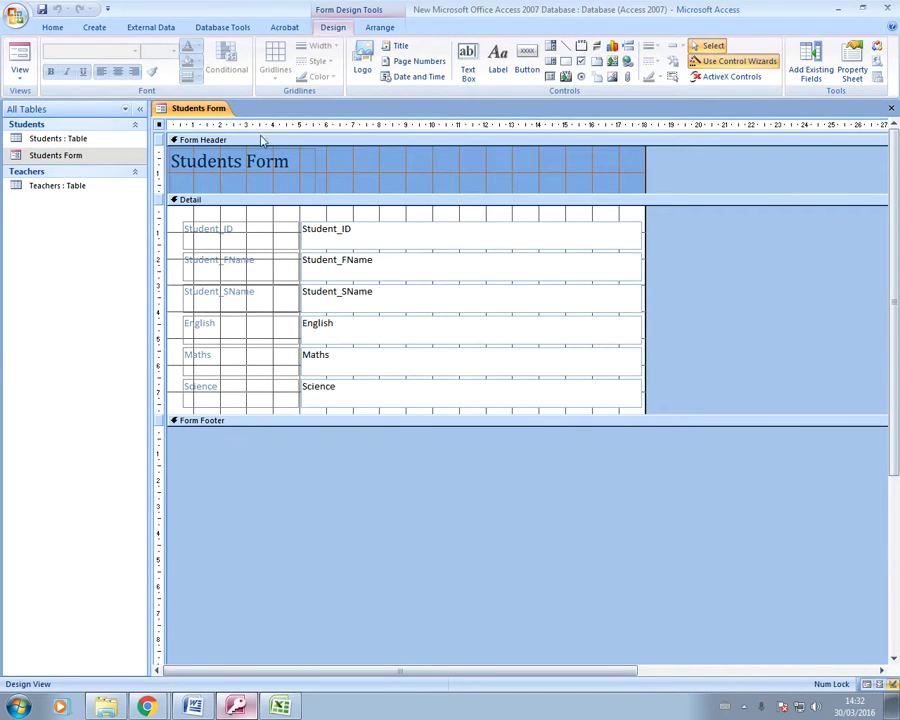
# - Widen the header title label to nearly the full form width and change its text to "Data entry form for student data"
pyautogui.click(312, 166)
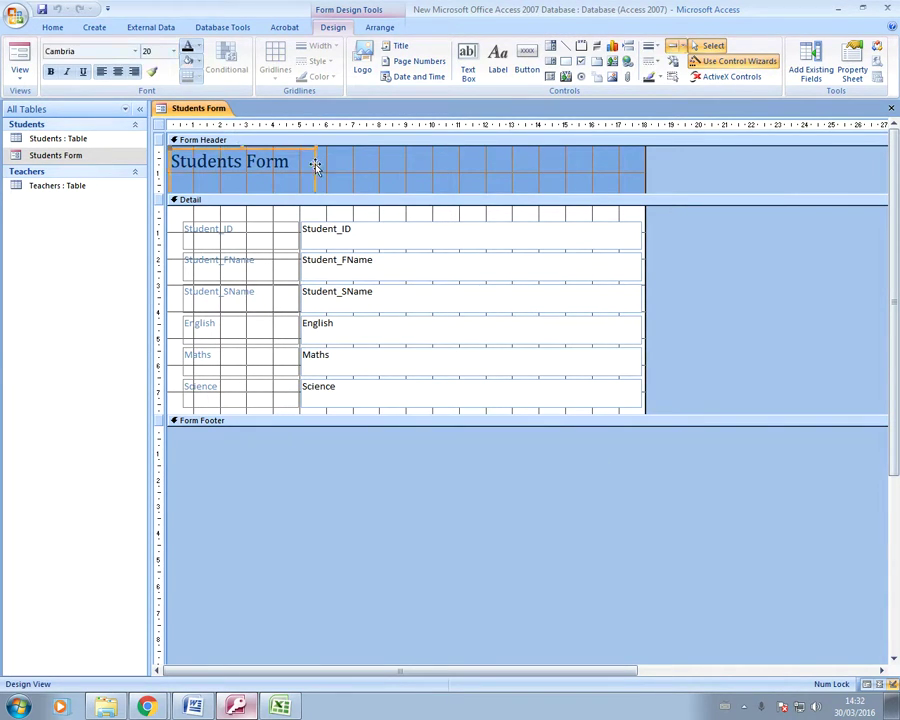
pyautogui.moveTo(315, 171); pyautogui.dragTo(641, 170)
pyautogui.moveTo(290, 161); pyautogui.dragTo(165, 163)
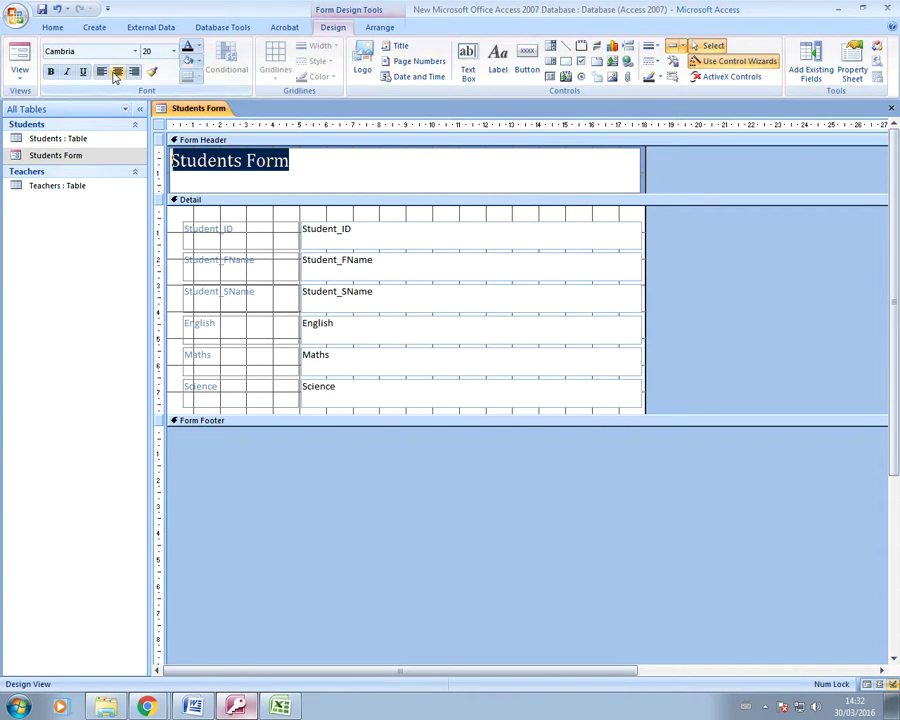
pyautogui.write('Dat')
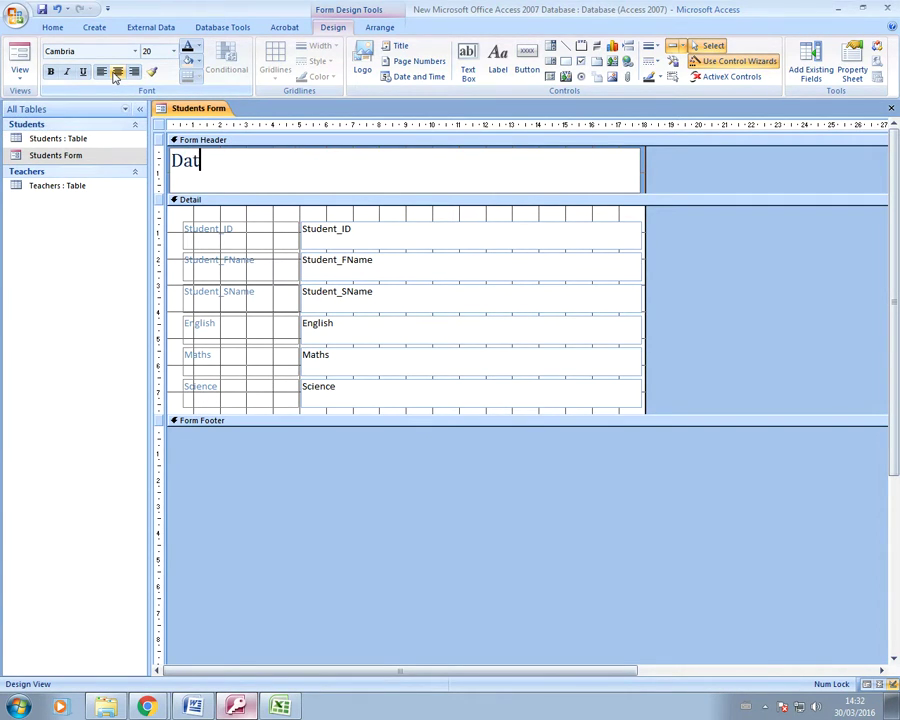
pyautogui.write('a entry form ')
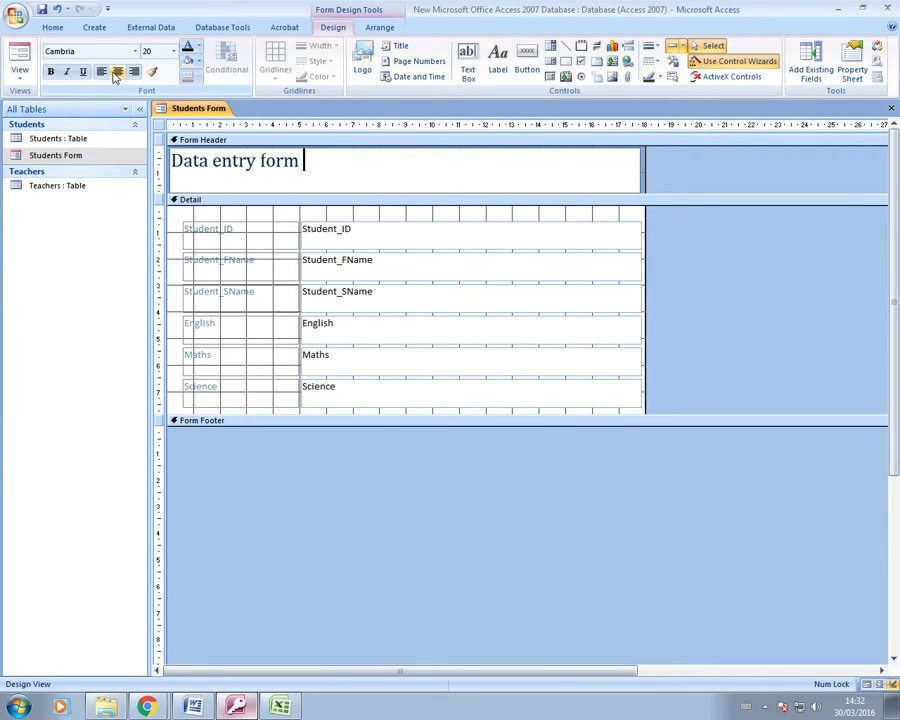
pyautogui.write('for student data')
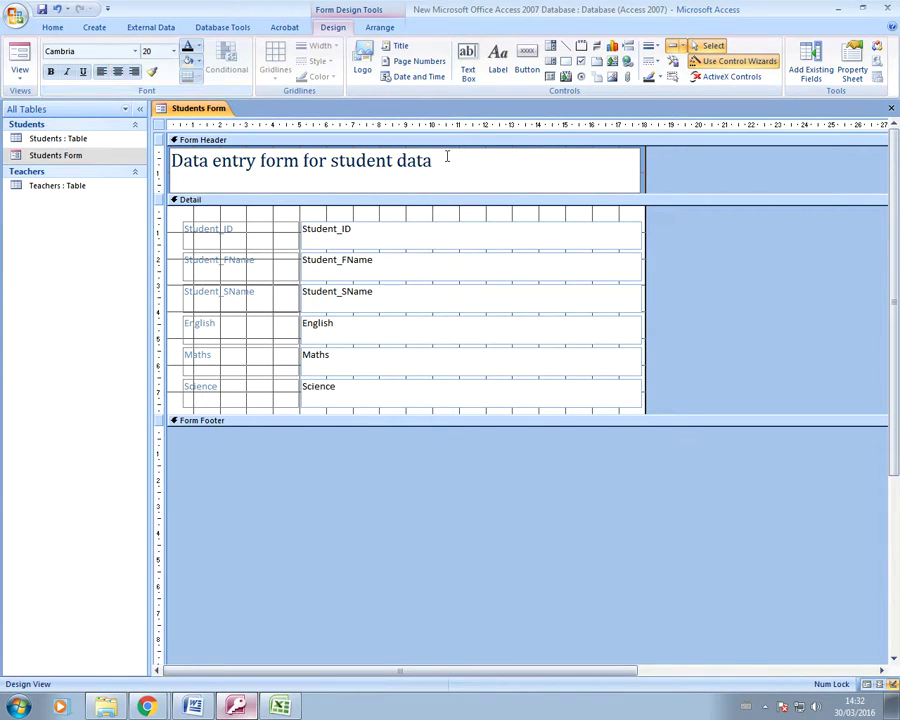
# - Center the header title text and set its font size to 28
pyautogui.moveTo(445, 160); pyautogui.dragTo(144, 163)
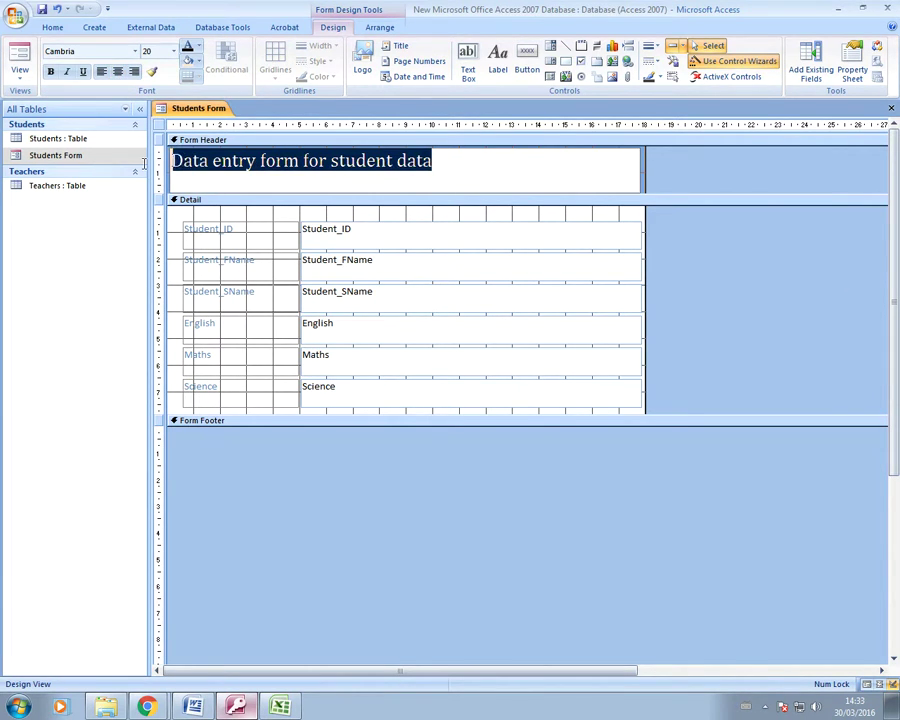
pyautogui.click(117, 71)
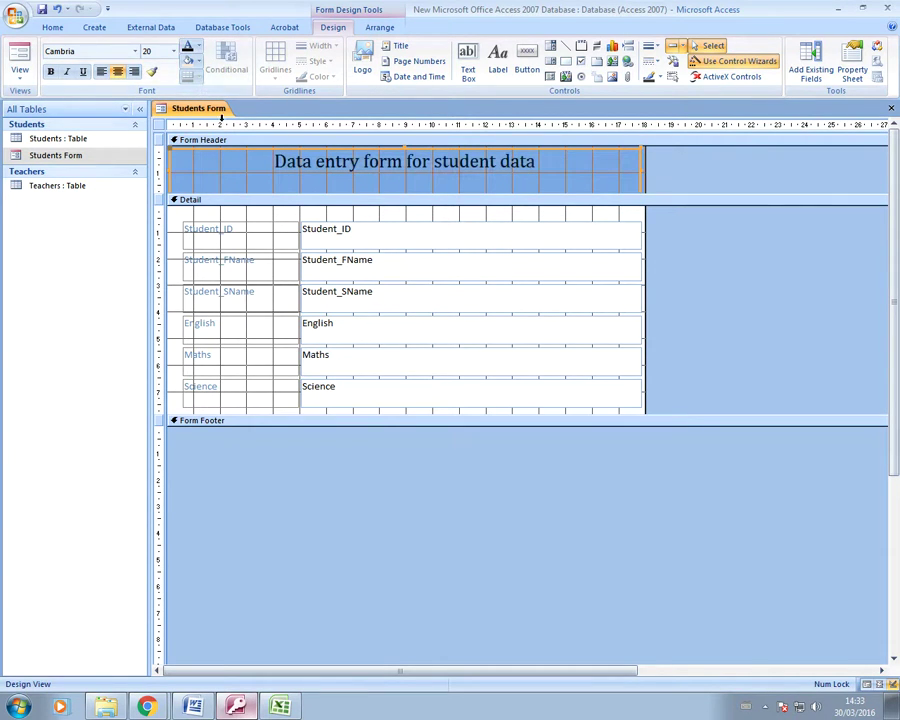
pyautogui.click(173, 51)
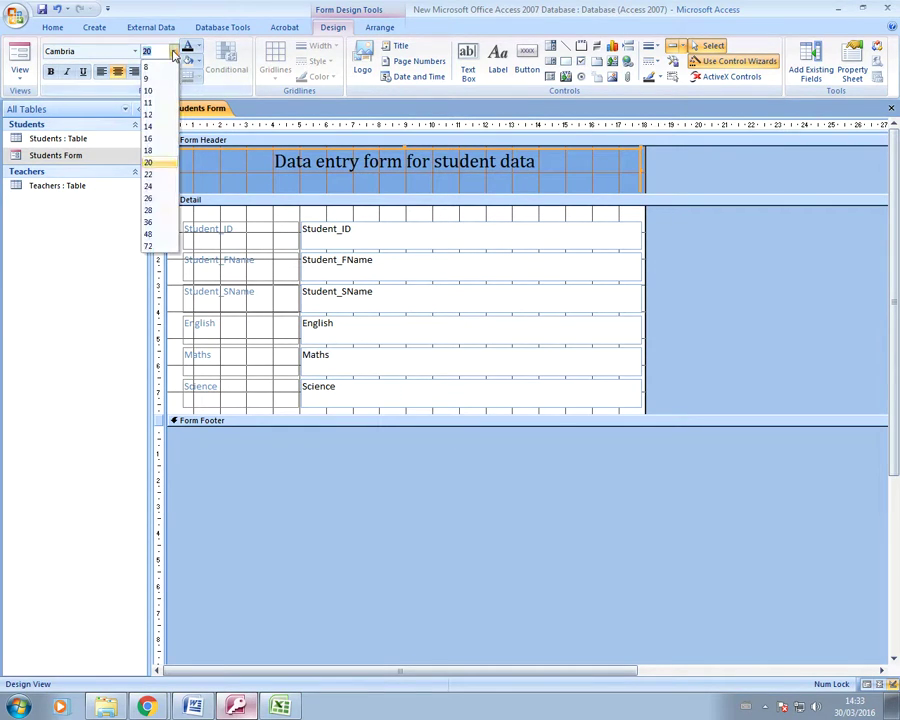
pyautogui.click(150, 186)
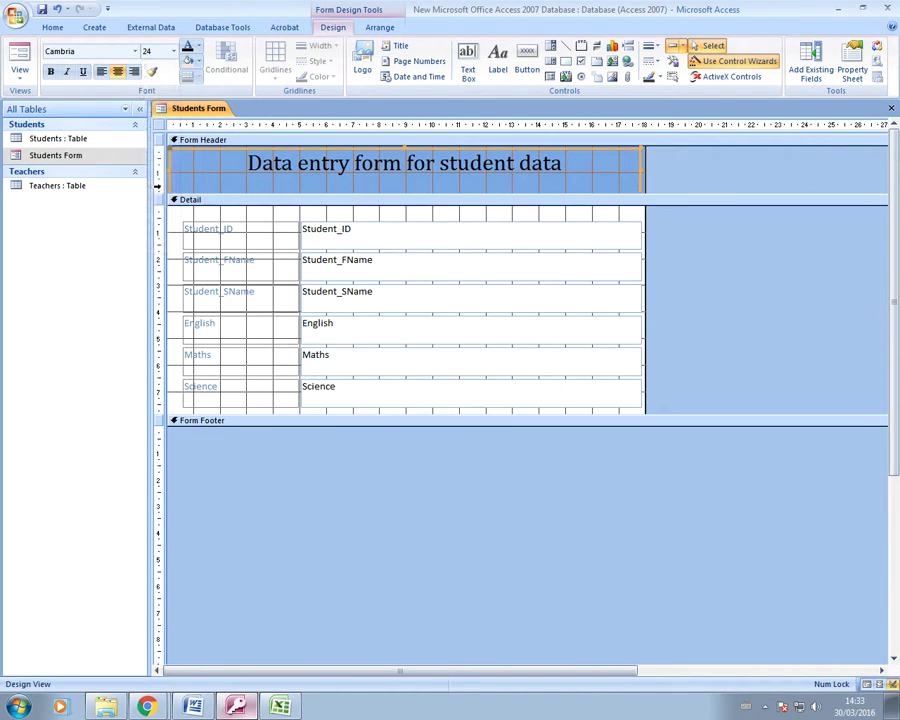
pyautogui.click(173, 51)
pyautogui.click(148, 222)
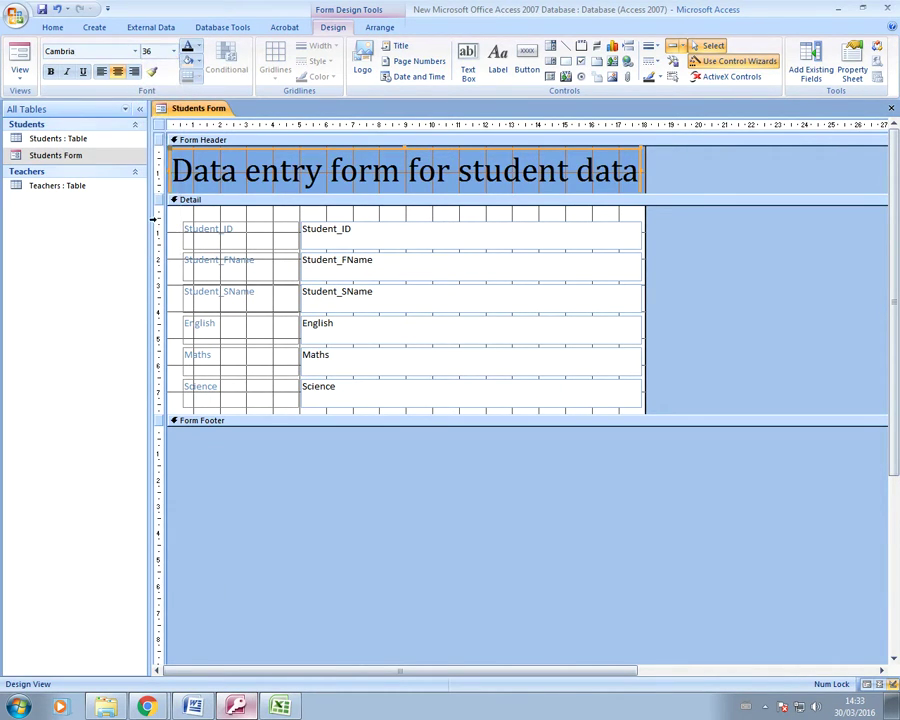
pyautogui.click(173, 51)
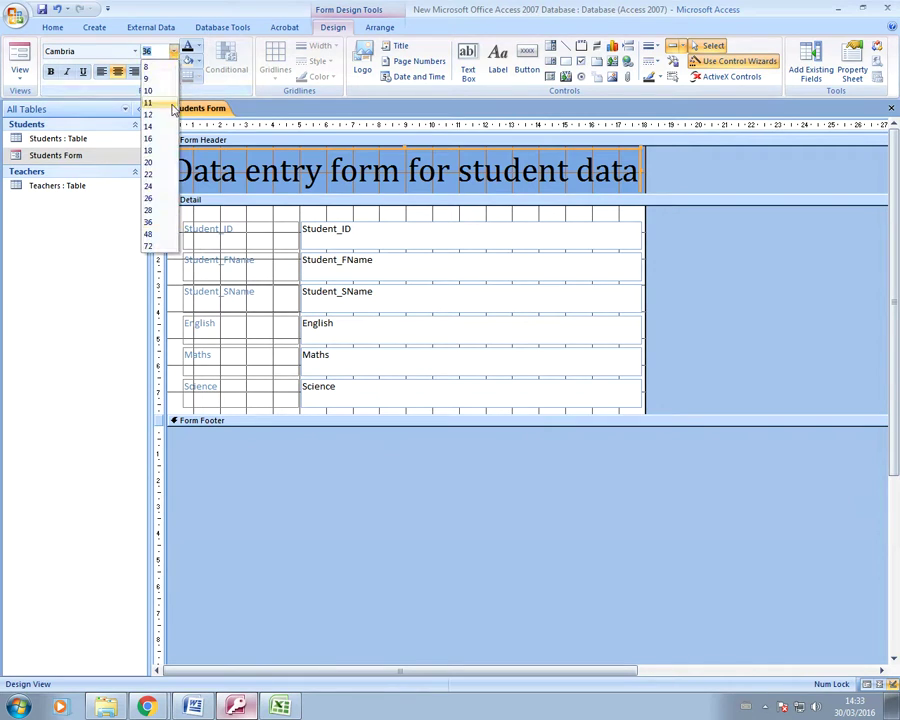
pyautogui.click(148, 210)
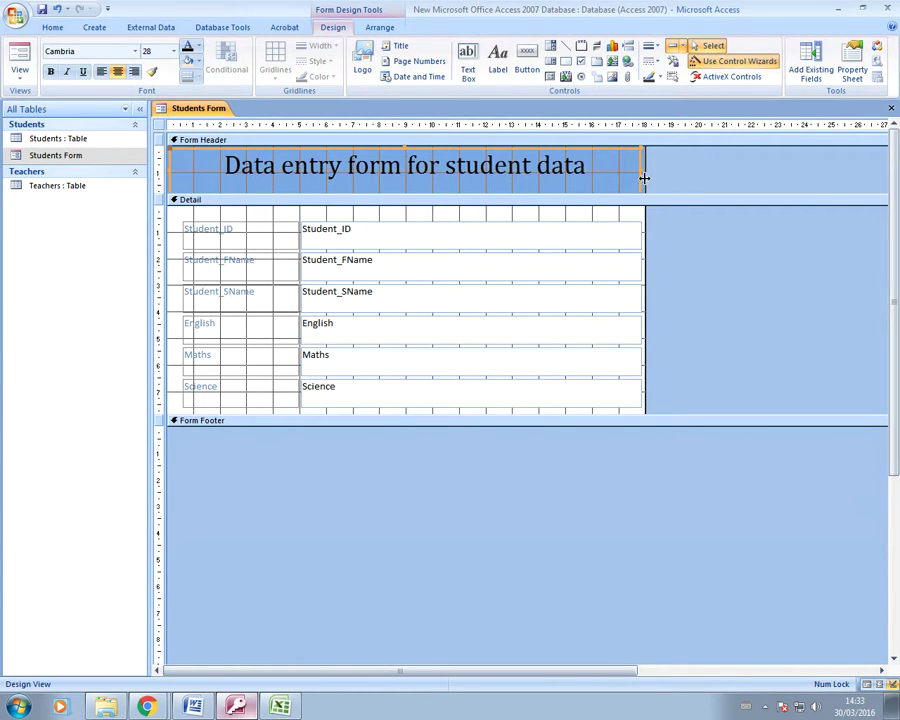
# - Increase the Form Header height to about 3.7 cm and shorten the title label to fit its text
pyautogui.click(278, 214)
pyautogui.moveTo(282, 194); pyautogui.dragTo(295, 226)
pyautogui.moveTo(404, 228); pyautogui.dragTo(402, 244)
pyautogui.click(581, 195)
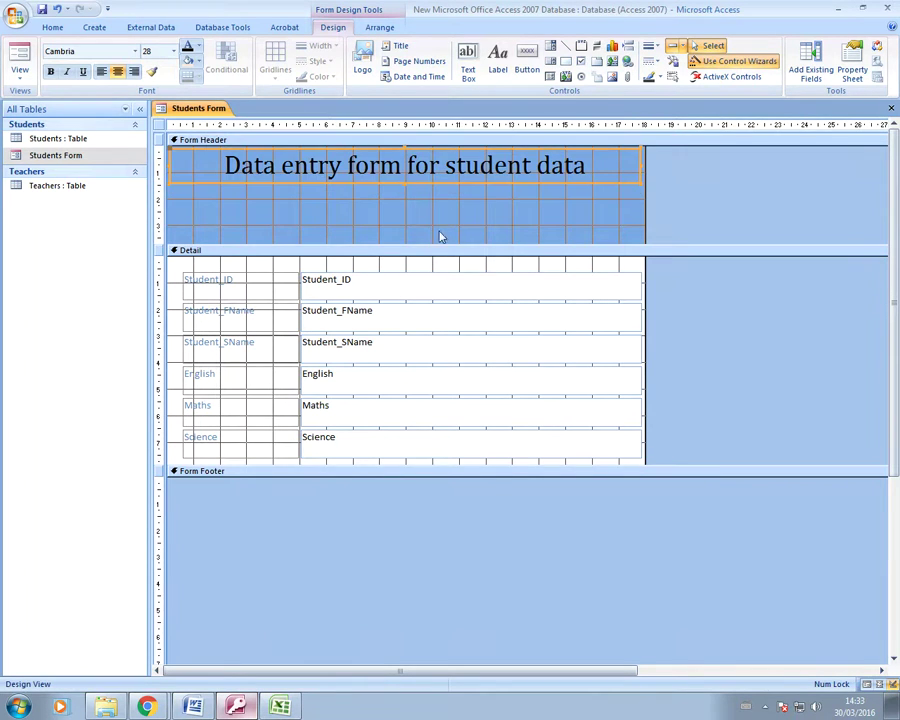
# - Add a label beneath the title reading "Please enter your details below. For your subject teachers please enter their 3 letter code."
pyautogui.click(335, 237)
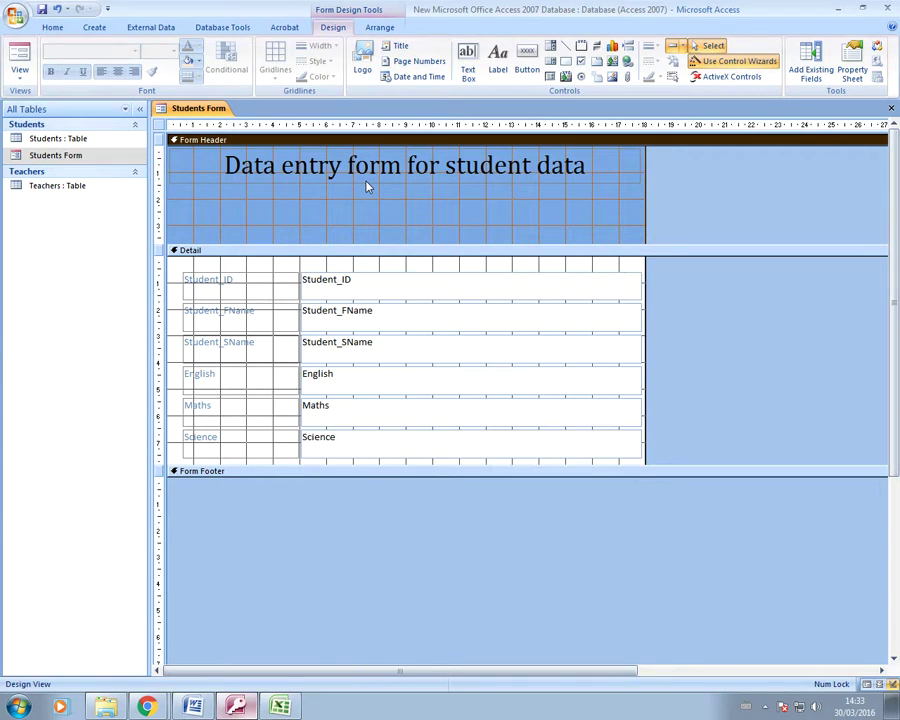
pyautogui.click(497, 65)
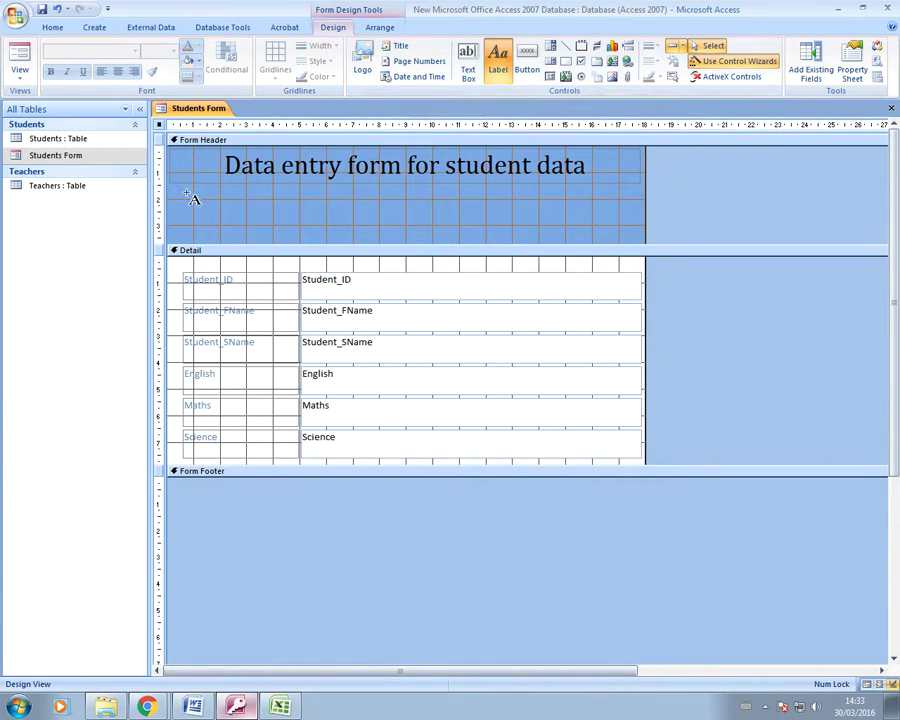
pyautogui.moveTo(185, 194); pyautogui.dragTo(639, 236)
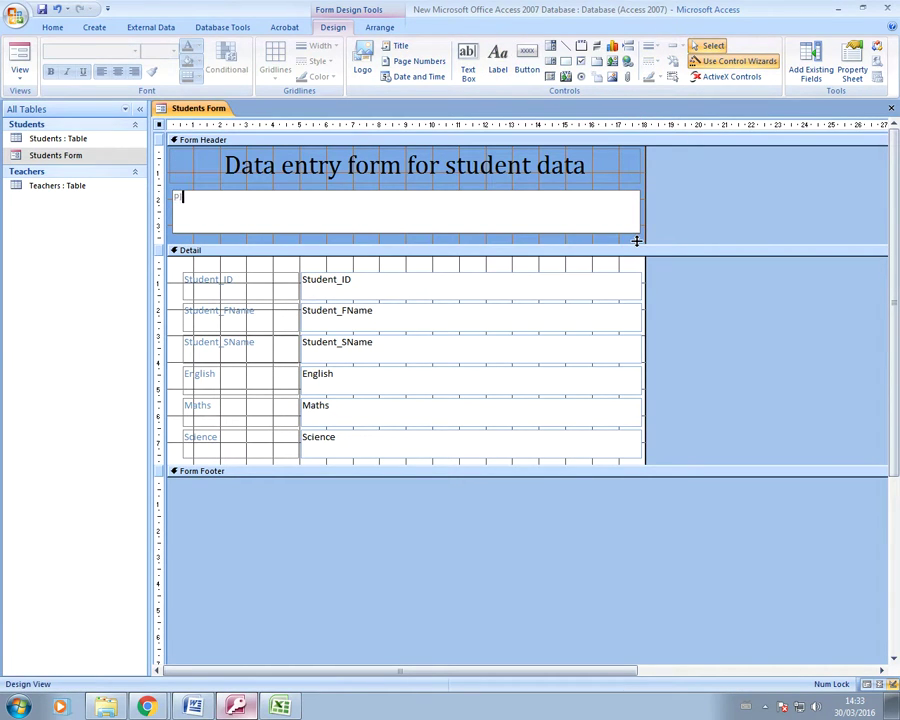
pyautogui.write('Please enter your details her')
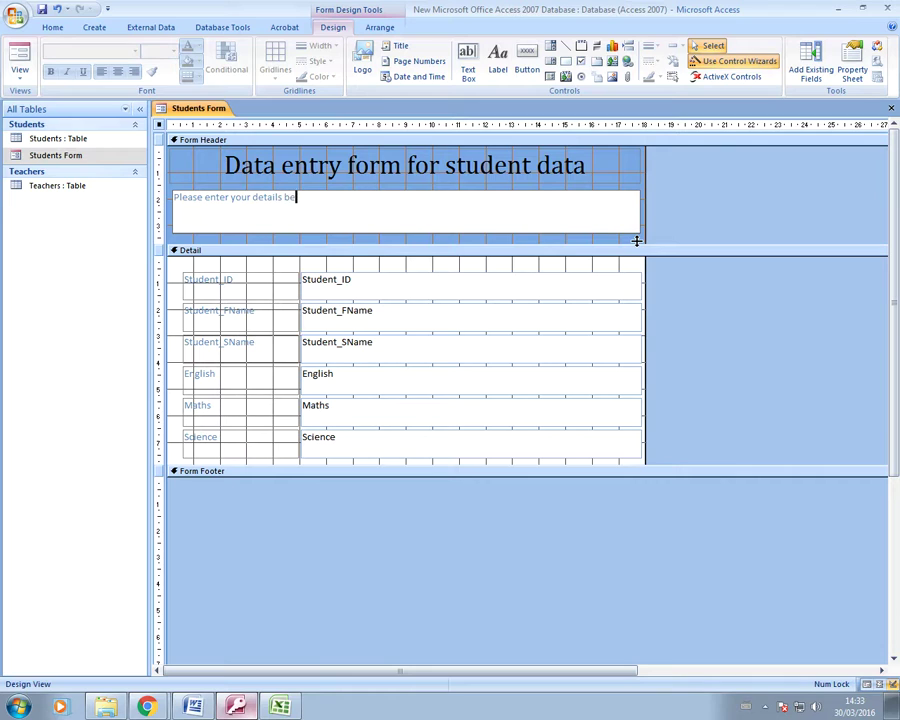
pyautogui.write('w')
pyautogui.write('.  For your subject te')
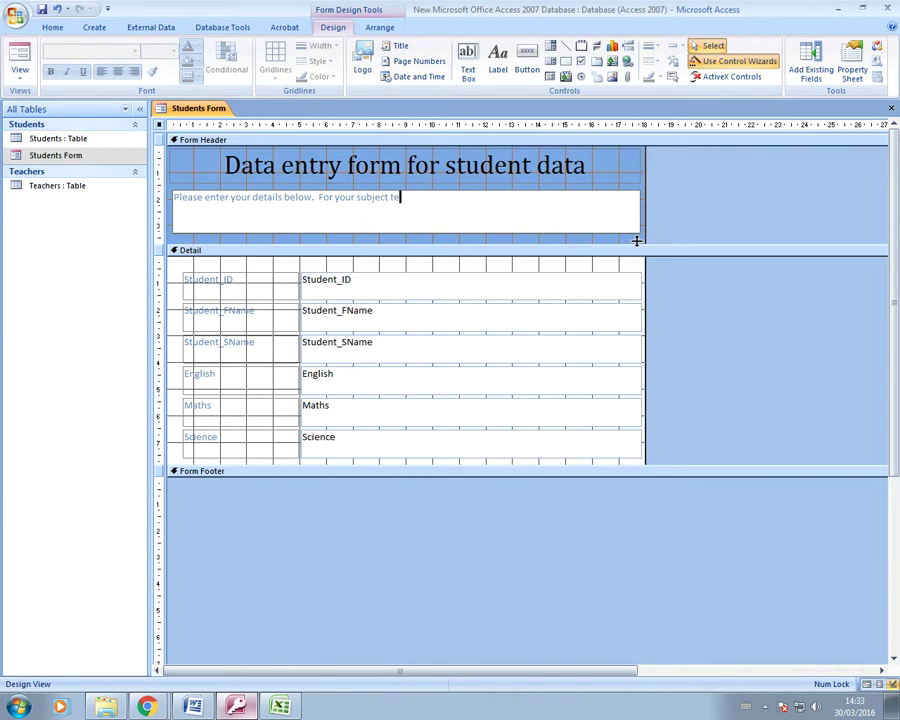
pyautogui.write('achers please enter their 3')
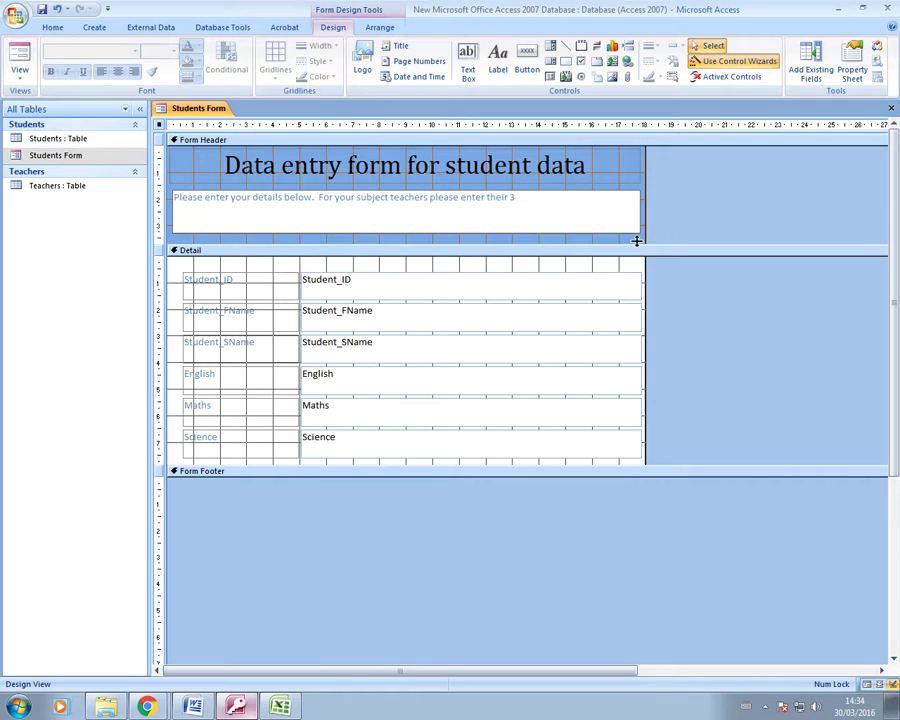
pyautogui.write(' letter code.')
# - Reduce the instruction label's height and make its text black, size 12 and centered
pyautogui.click(697, 237)
pyautogui.click(478, 215)
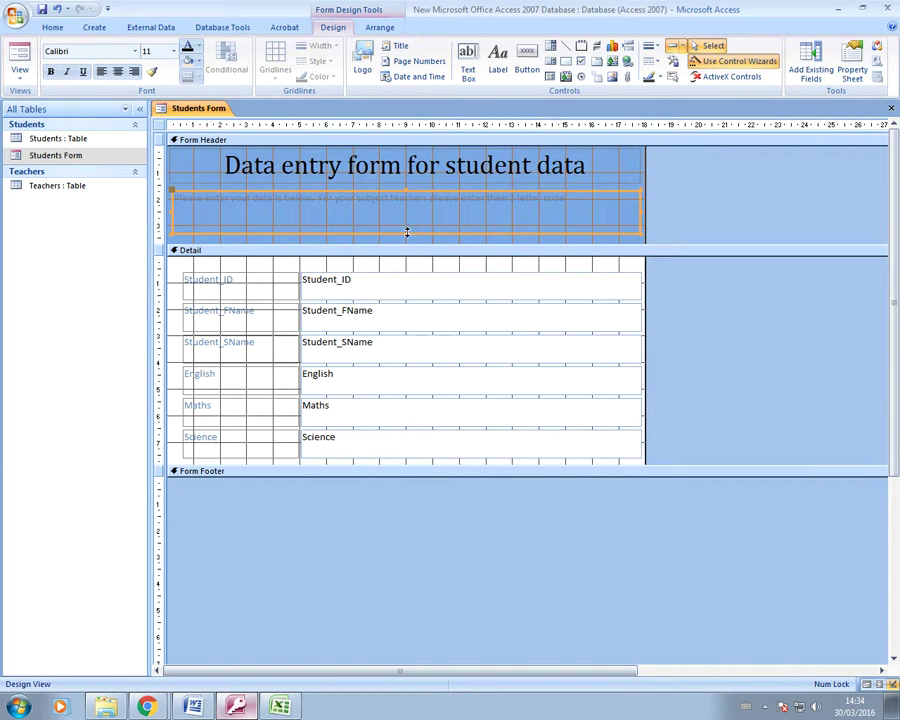
pyautogui.click(575, 201)
pyautogui.moveTo(575, 201); pyautogui.dragTo(176, 200)
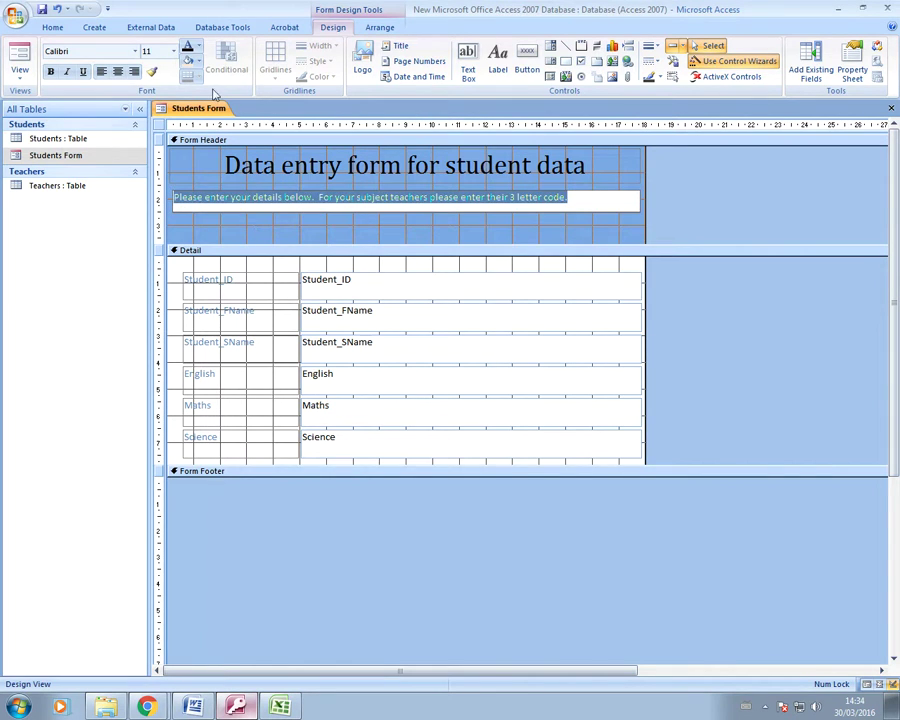
pyautogui.click(155, 51)
pyautogui.click(174, 51)
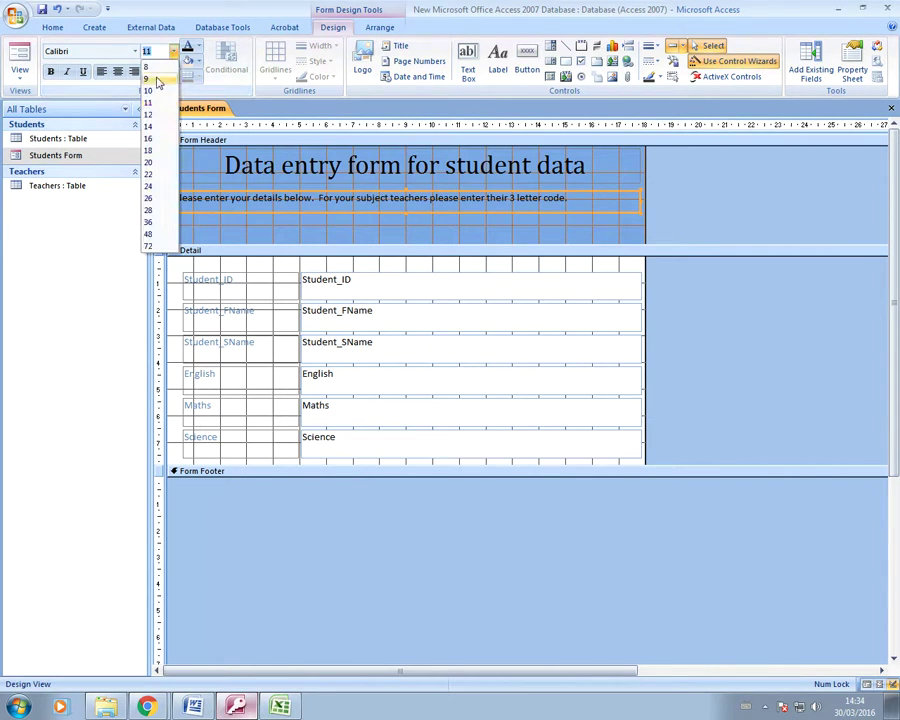
pyautogui.click(150, 127)
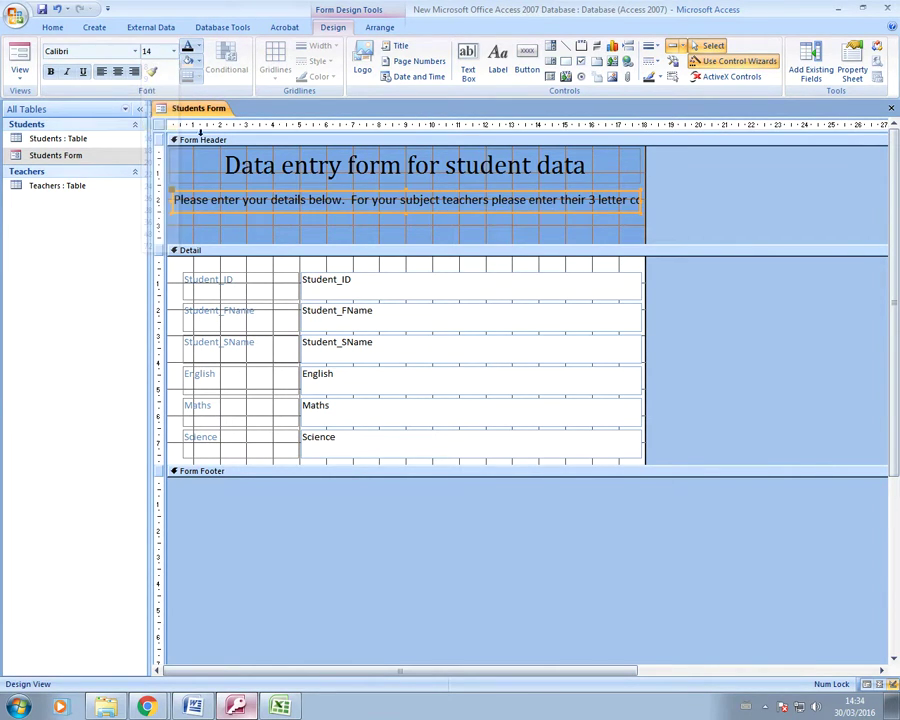
pyautogui.click(174, 51)
pyautogui.click(149, 114)
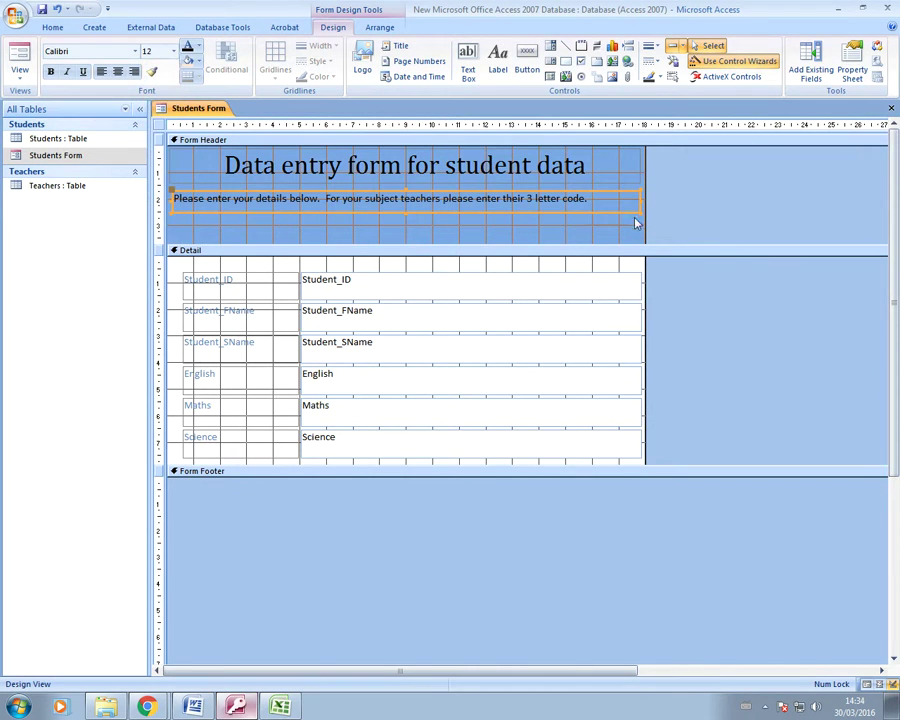
pyautogui.click(117, 71)
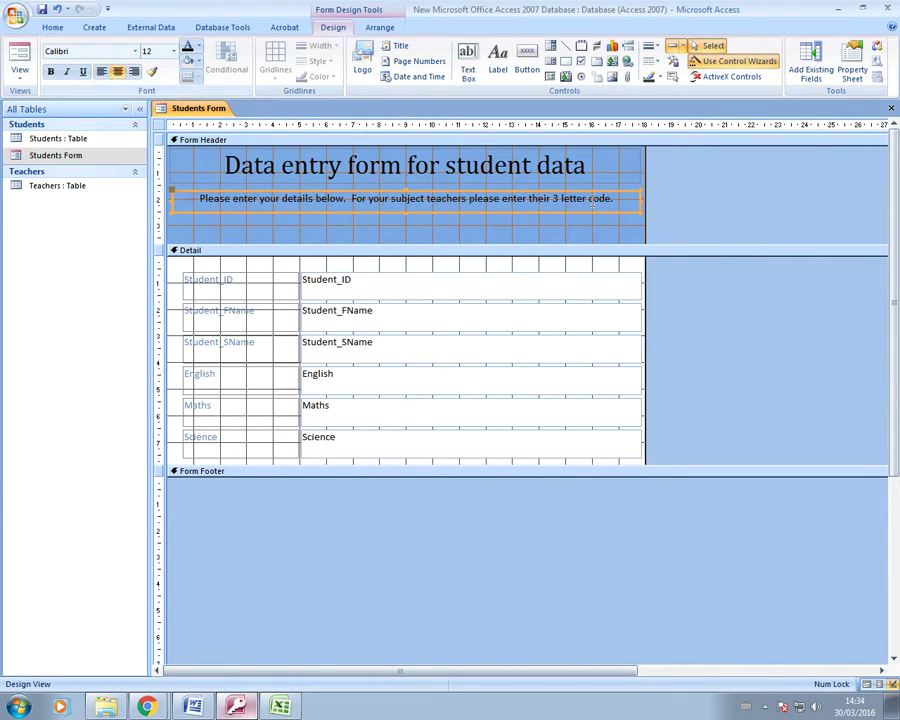
# - Reduce the Form Header height to about 2.5 cm so it ends just below the instruction label
pyautogui.click(643, 240)
pyautogui.click(417, 234)
pyautogui.moveTo(411, 245); pyautogui.dragTo(412, 216)
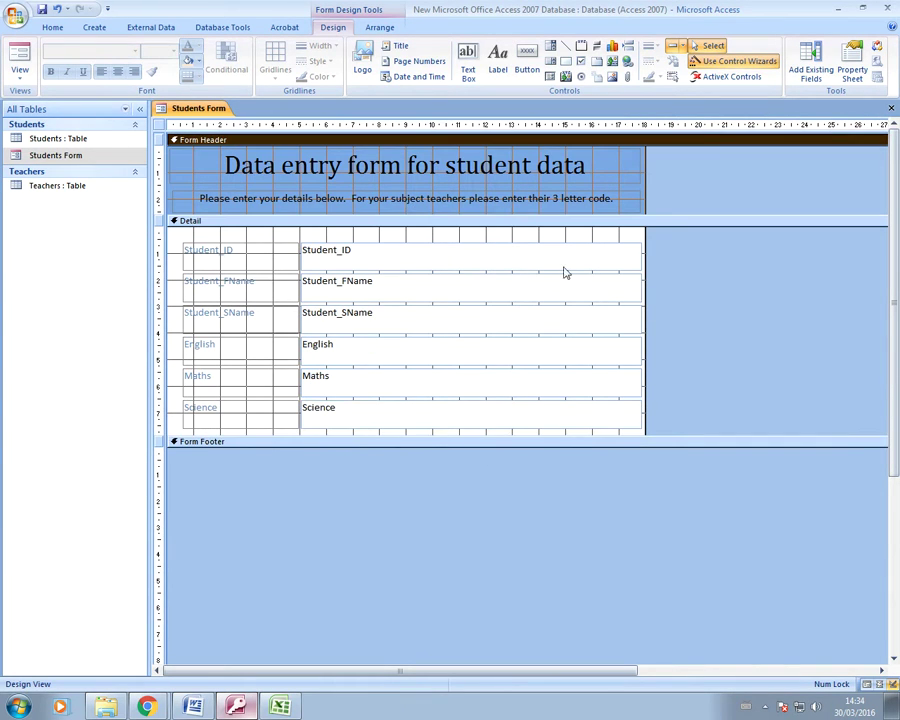
# - Enlarge the form to about 21.5 cm wide, with a Detail section about 9.3 cm and a Form Footer about 2.7 cm tall
pyautogui.moveTo(643, 342); pyautogui.dragTo(739, 344)
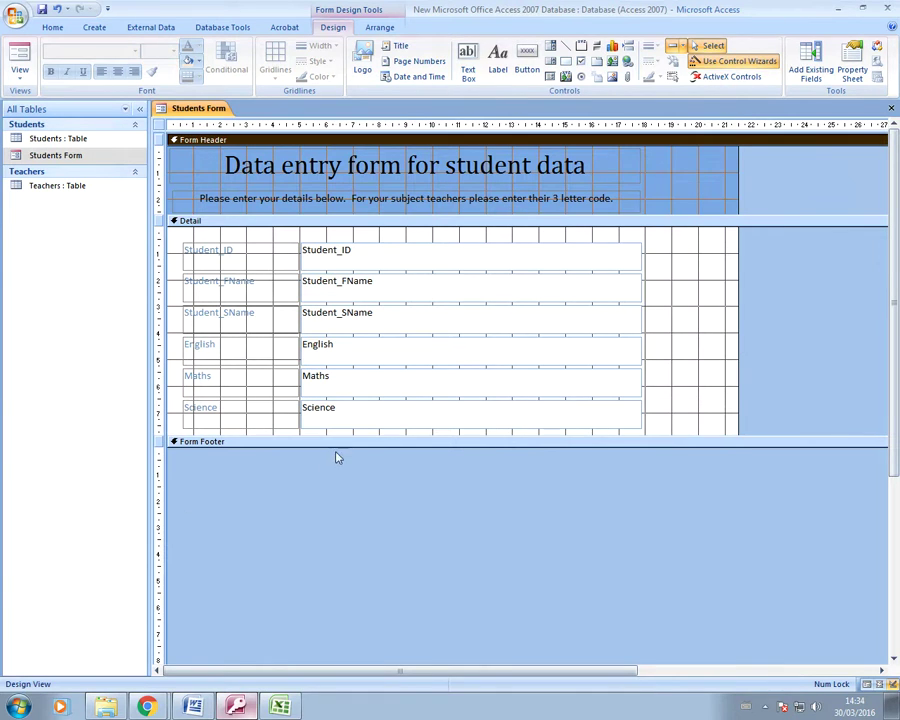
pyautogui.moveTo(329, 446); pyautogui.dragTo(340, 518)
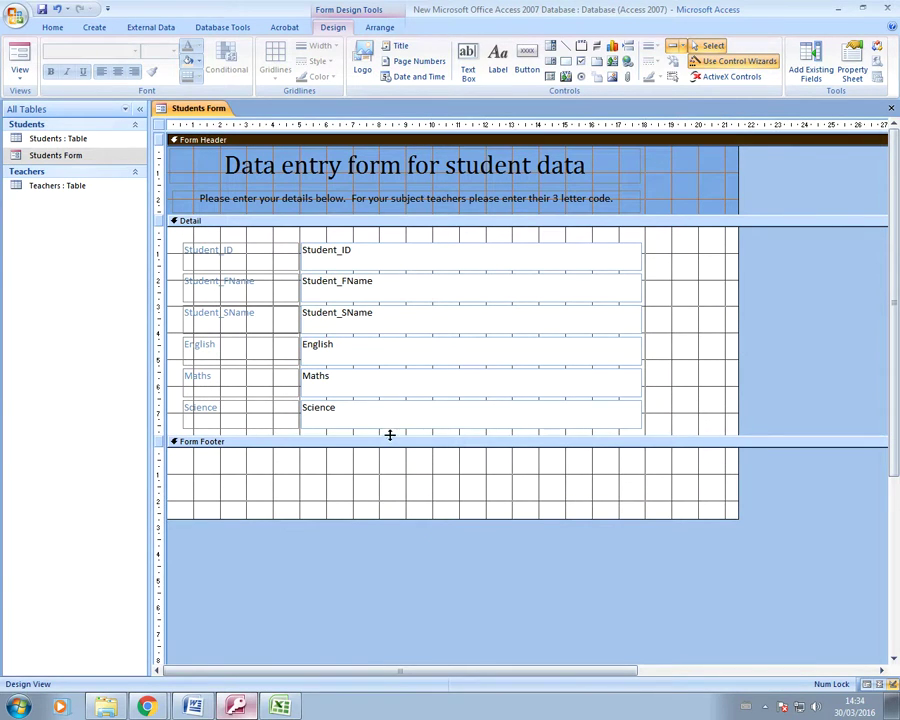
pyautogui.moveTo(390, 436); pyautogui.dragTo(390, 474)
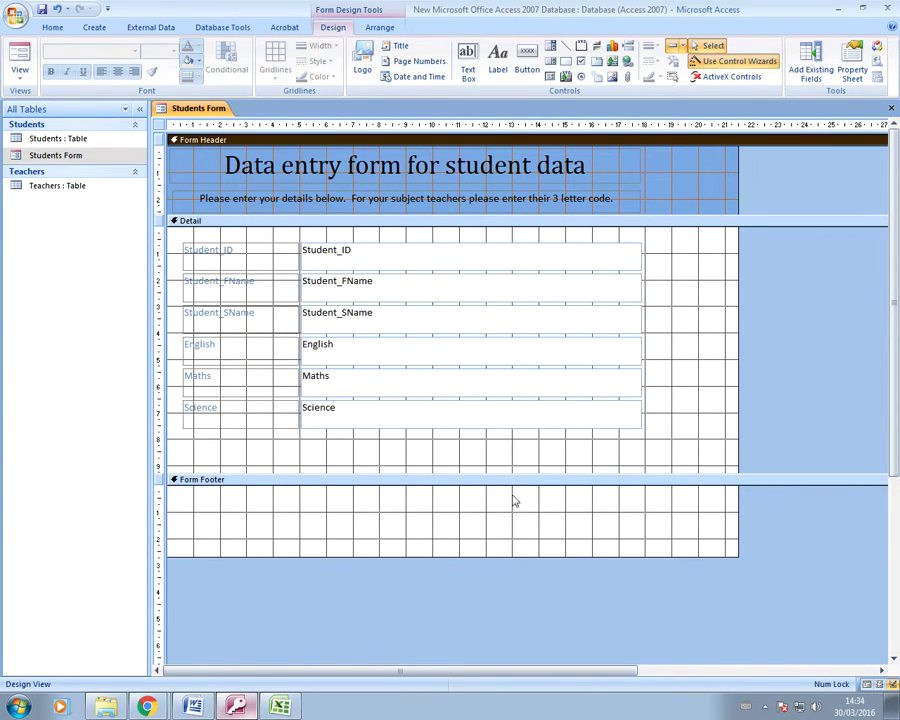
# - Change the Form Header's fill color to orange-yellow
pyautogui.click(703, 199)
pyautogui.rightClick(703, 200)
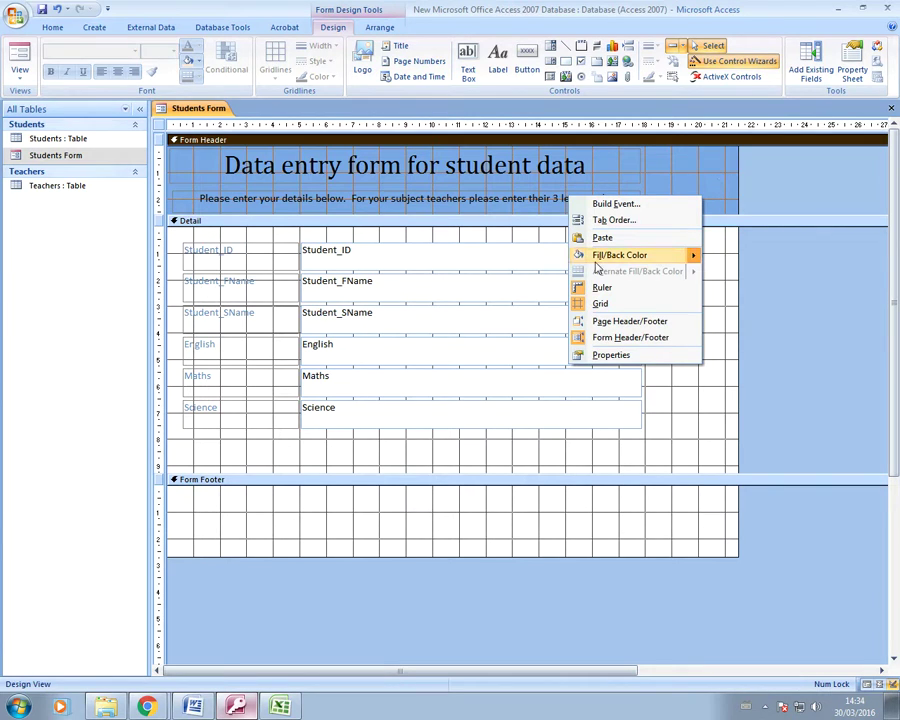
pyautogui.moveTo(640, 255)
pyautogui.click(466, 378)
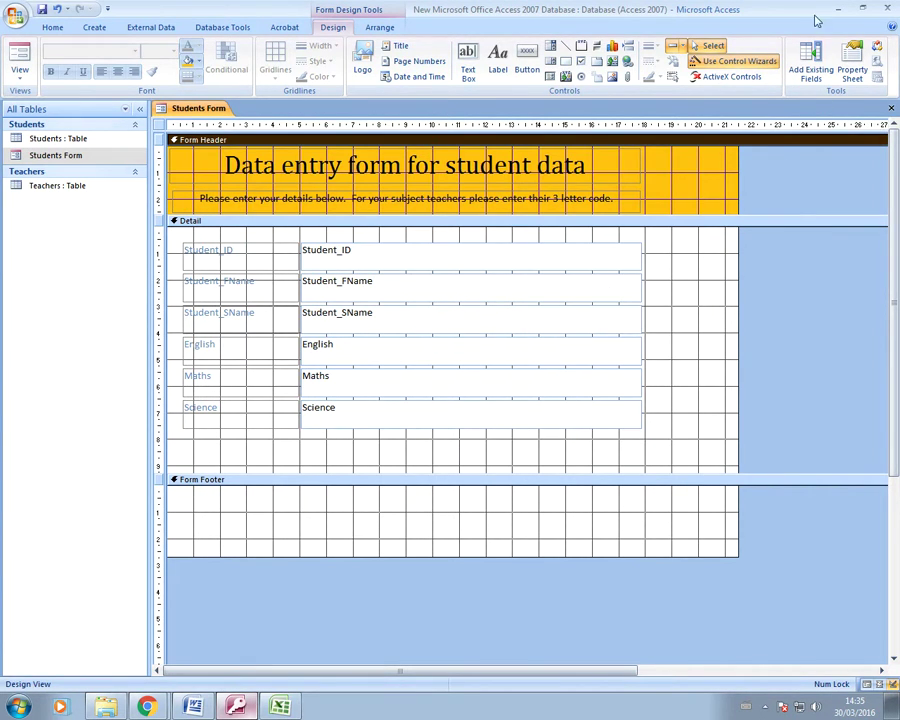
# - Set the Detail section's back color to the same orange-yellow as the Form Header, #FFC20E
pyautogui.click(848, 72)
pyautogui.click(685, 277)
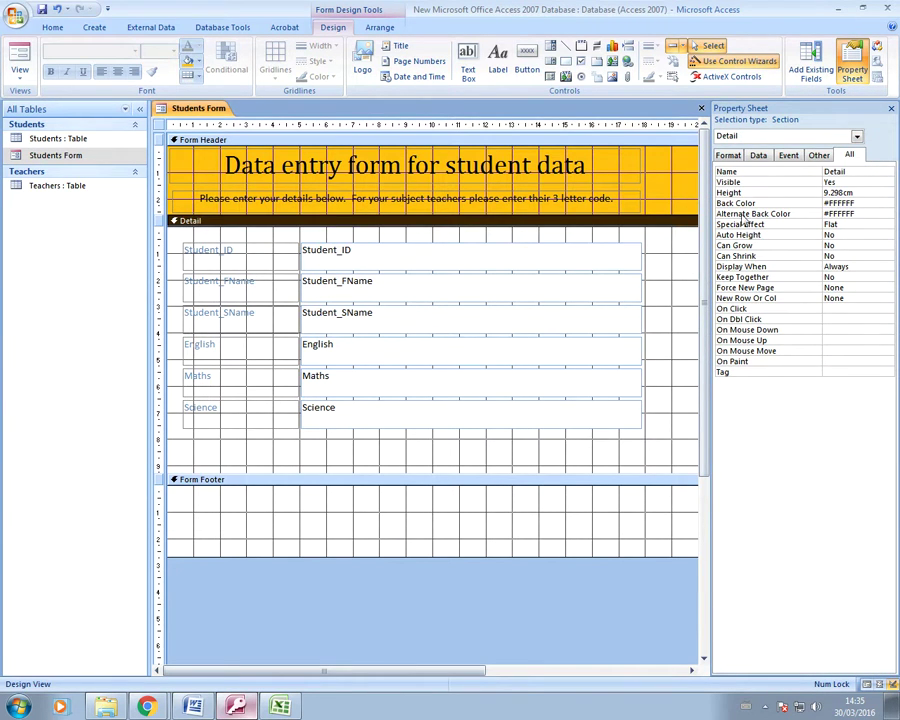
pyautogui.click(850, 203)
pyautogui.click(876, 204)
pyautogui.click(887, 205)
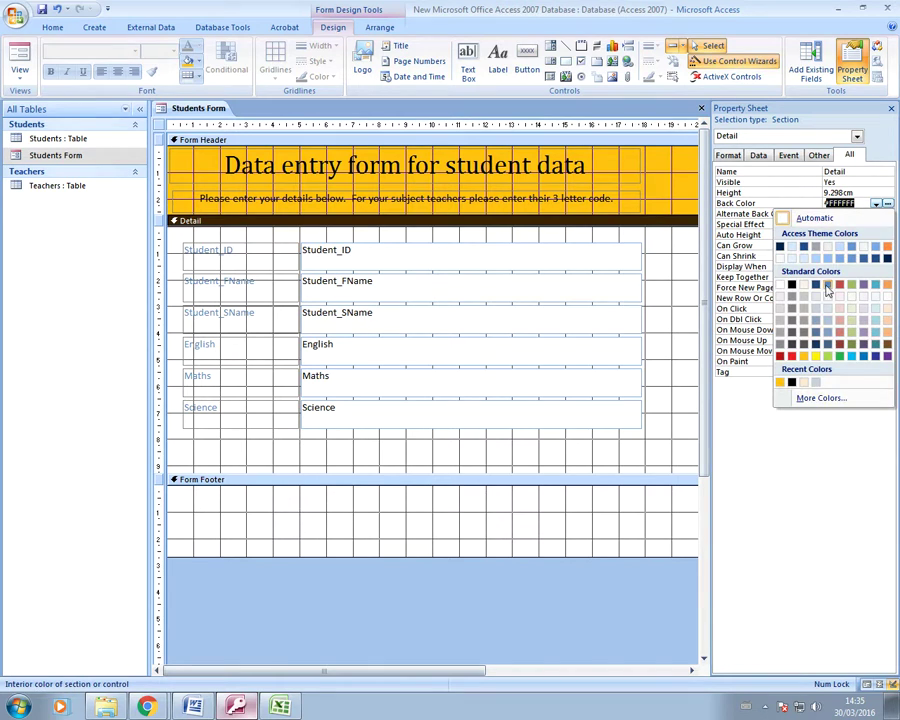
pyautogui.click(782, 358)
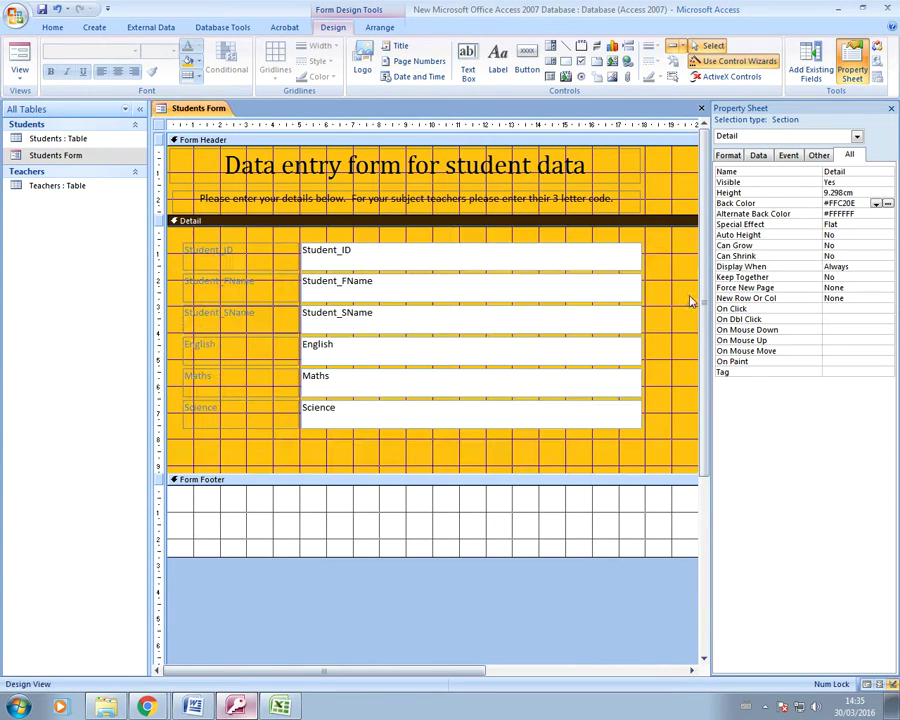
# - Make the Student_ID label's text black, size 14 and centered
pyautogui.click(243, 262)
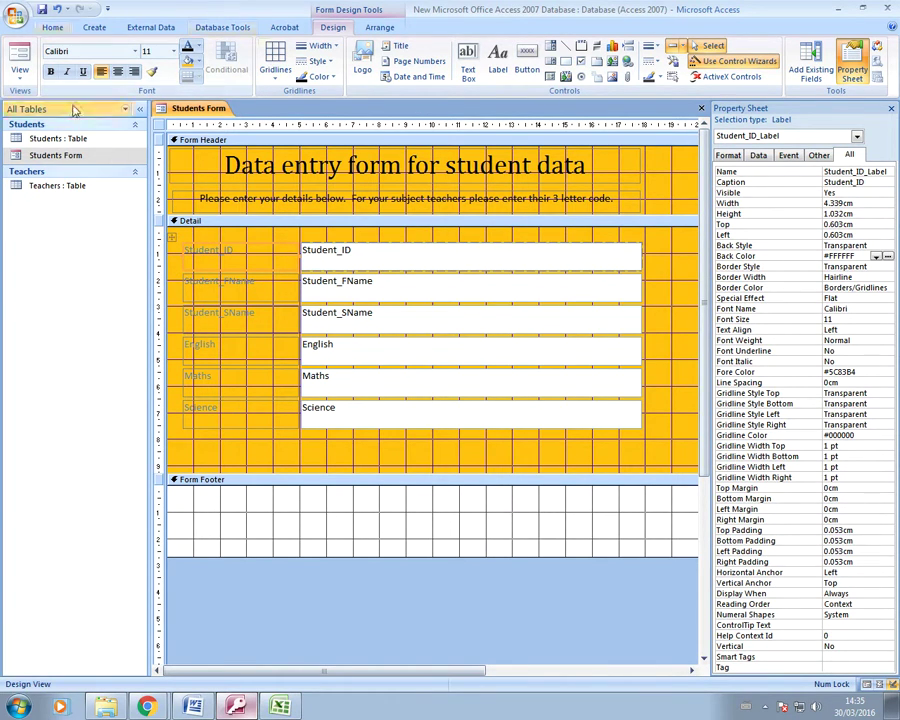
pyautogui.click(198, 47)
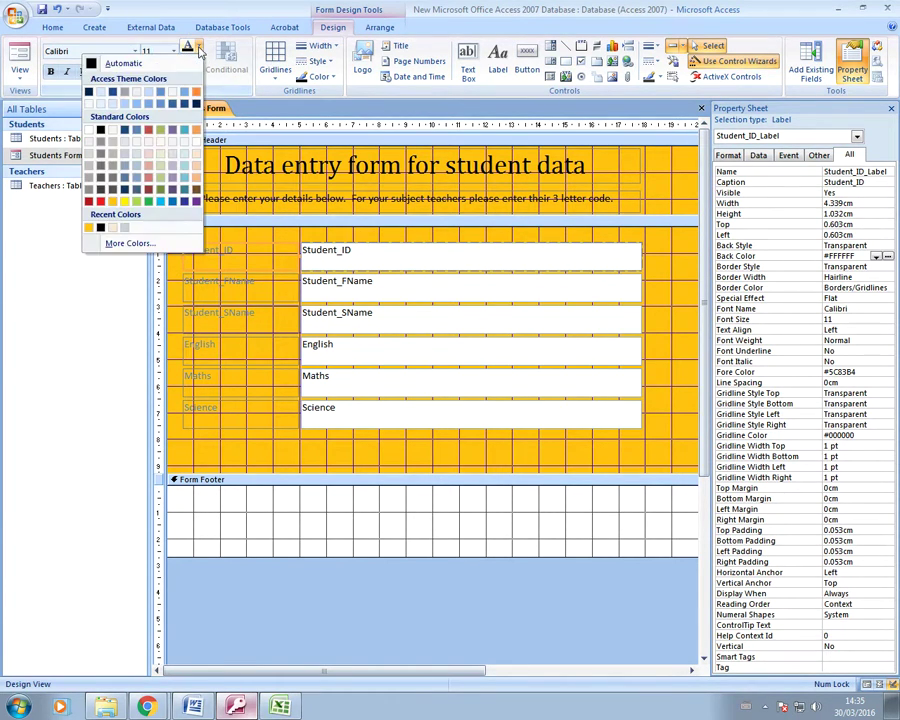
pyautogui.click(90, 64)
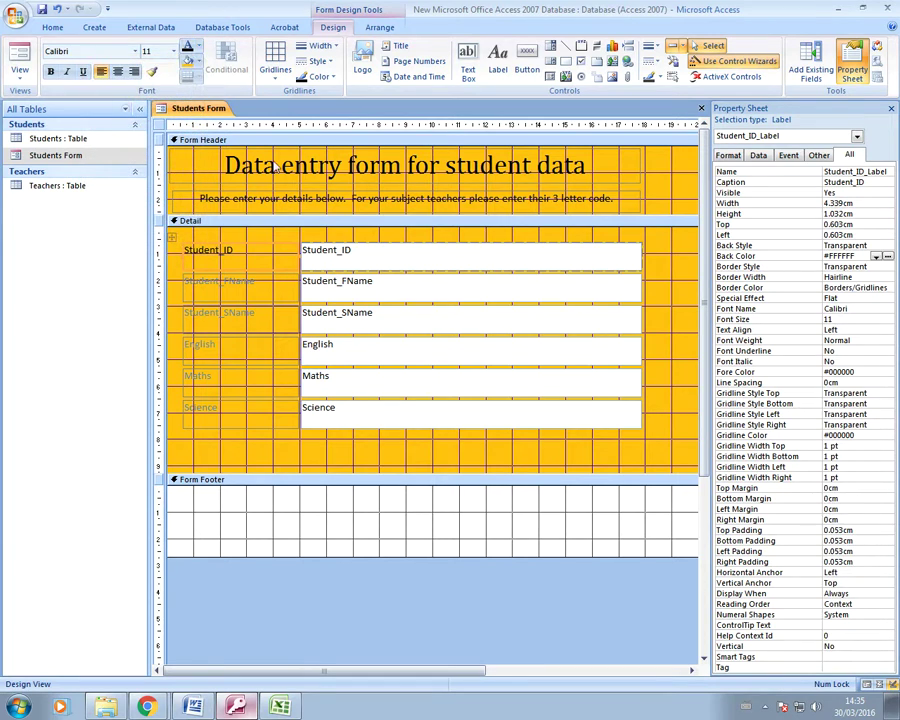
pyautogui.click(175, 51)
pyautogui.click(150, 127)
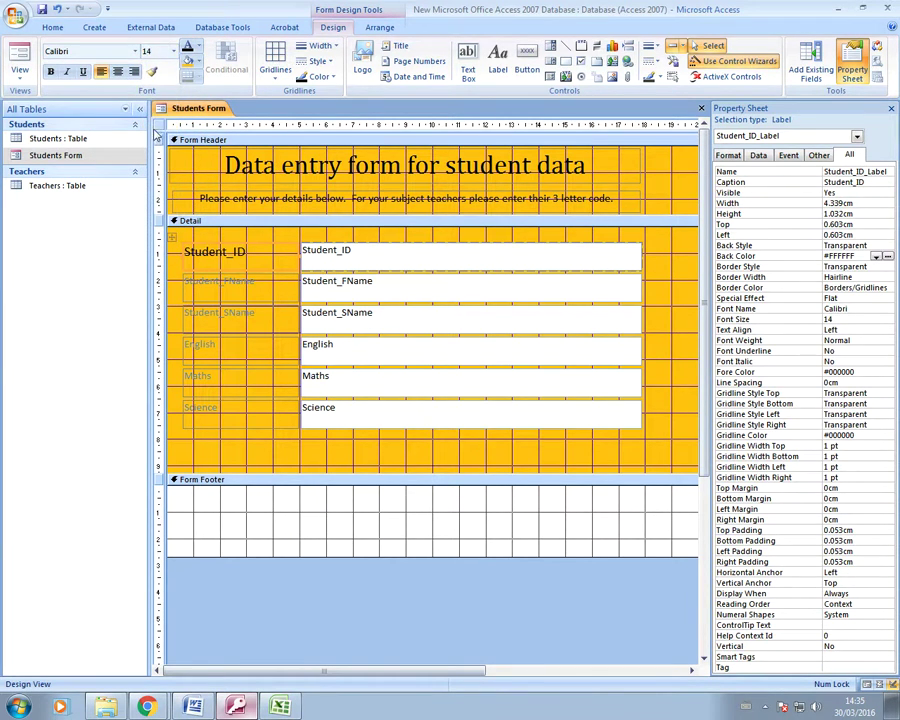
pyautogui.click(117, 71)
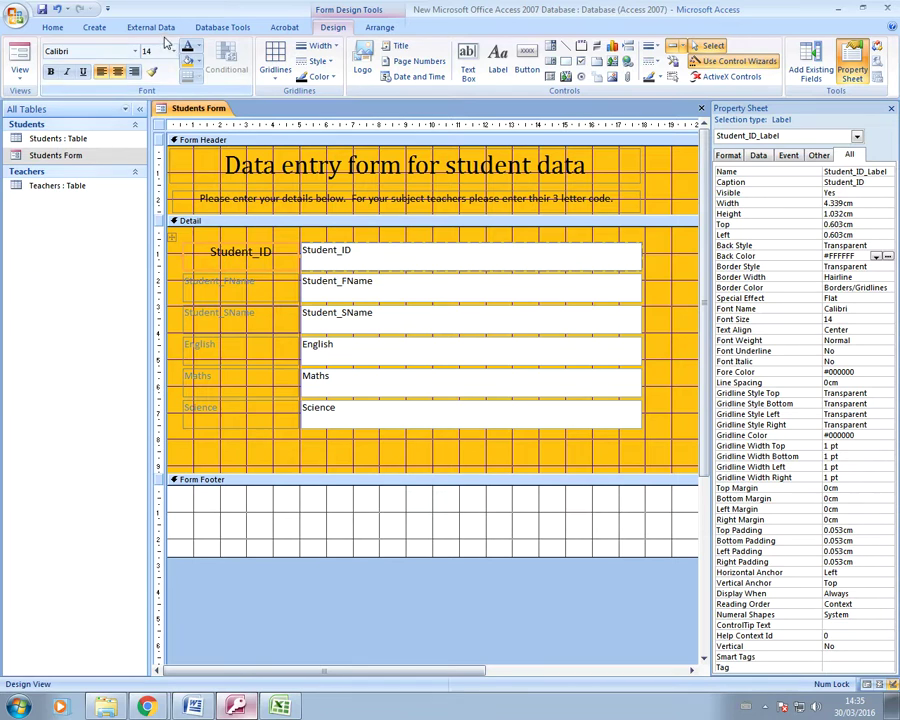
# - Change the Student_ID label's font to Berlin Sans FB, size 16, bold
pyautogui.click(100, 50)
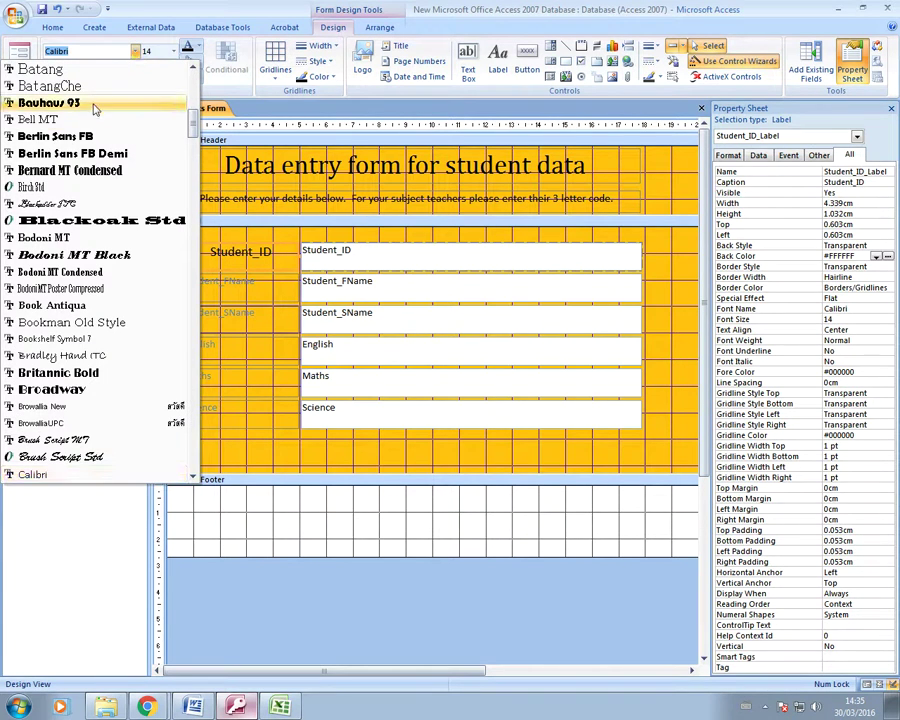
pyautogui.click(60, 136)
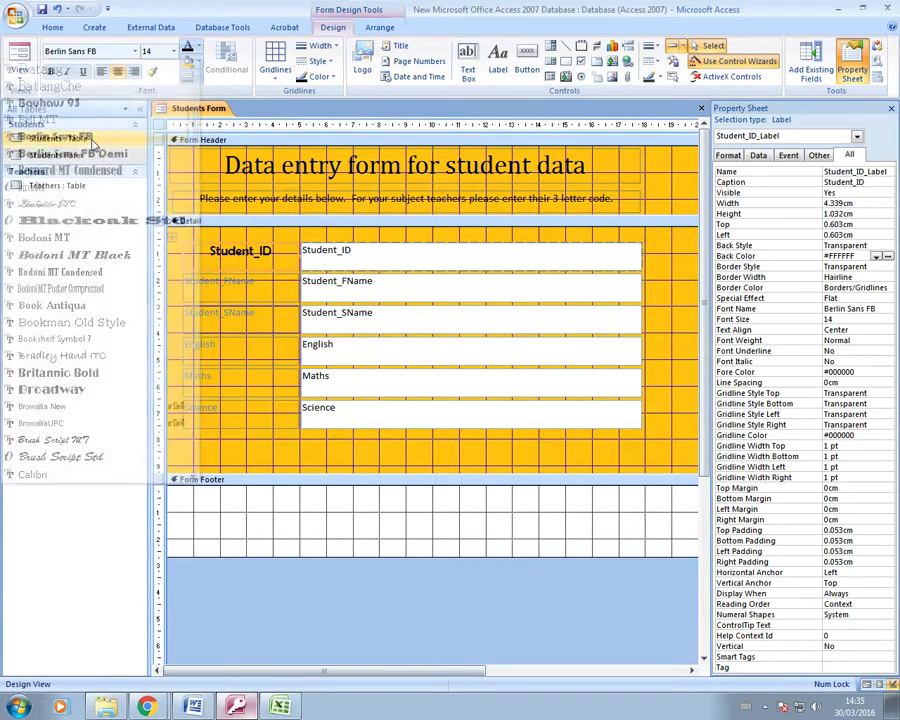
pyautogui.click(174, 51)
pyautogui.click(156, 147)
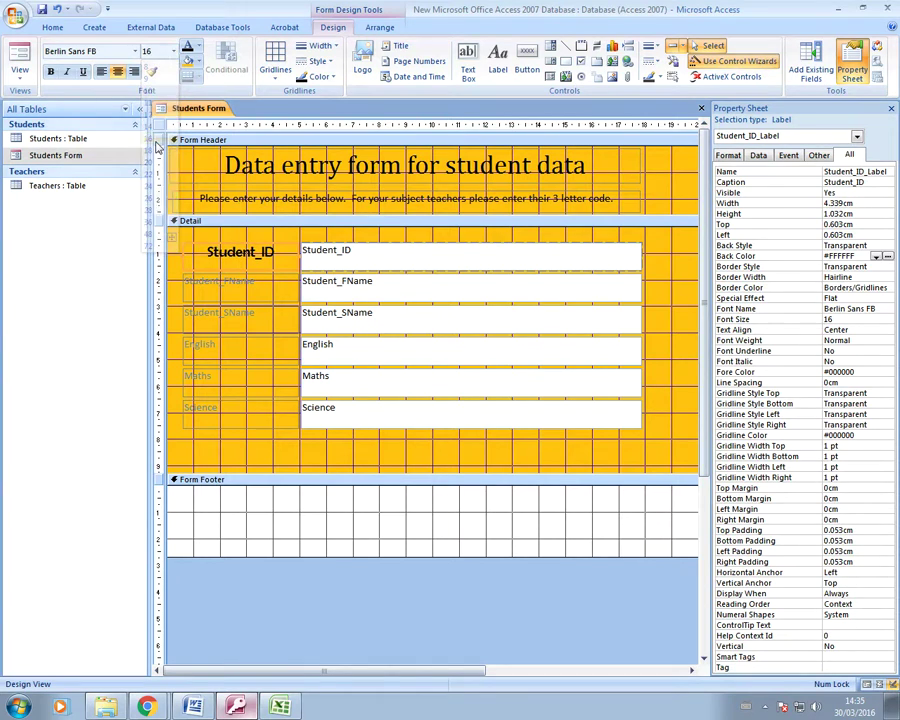
pyautogui.click(50, 71)
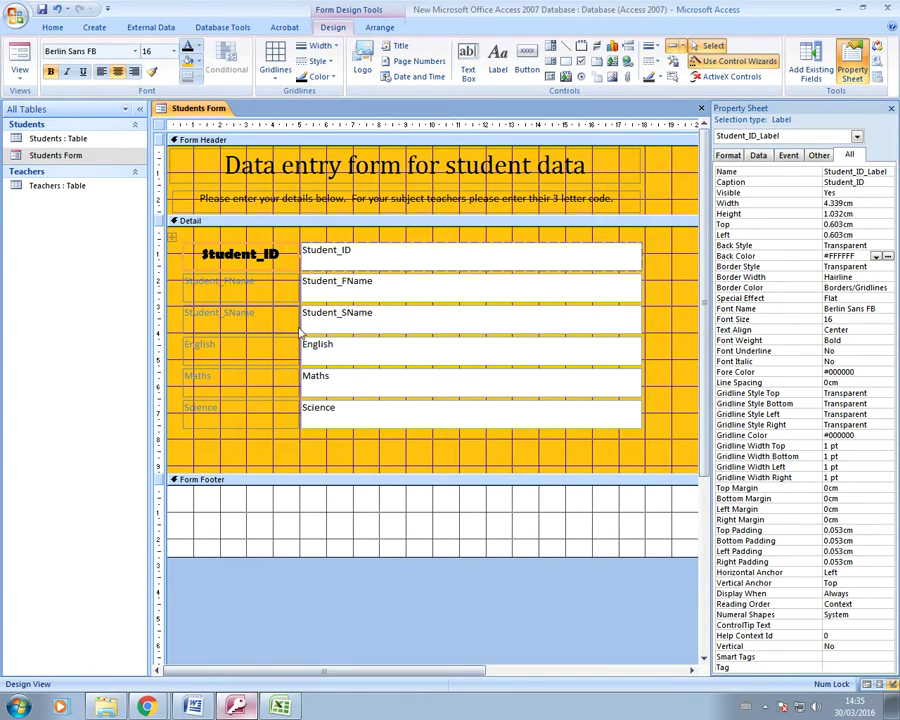
# - Copy the Student_ID label's formatting to the Student_FName, Student_SName, English, Maths and Science labels with the Format Painter
pyautogui.click(191, 246)
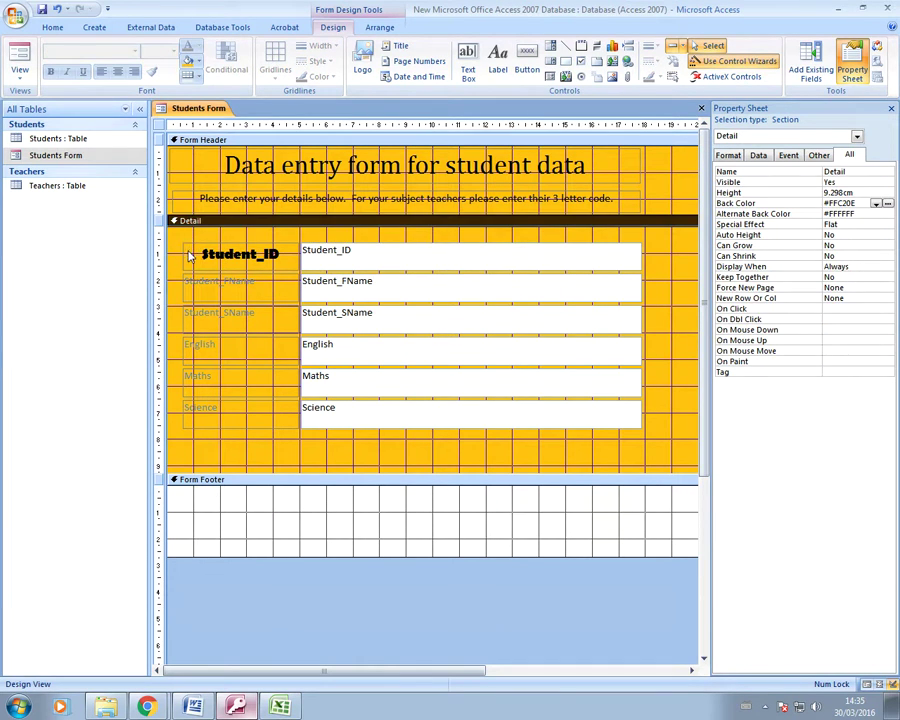
pyautogui.click(205, 262)
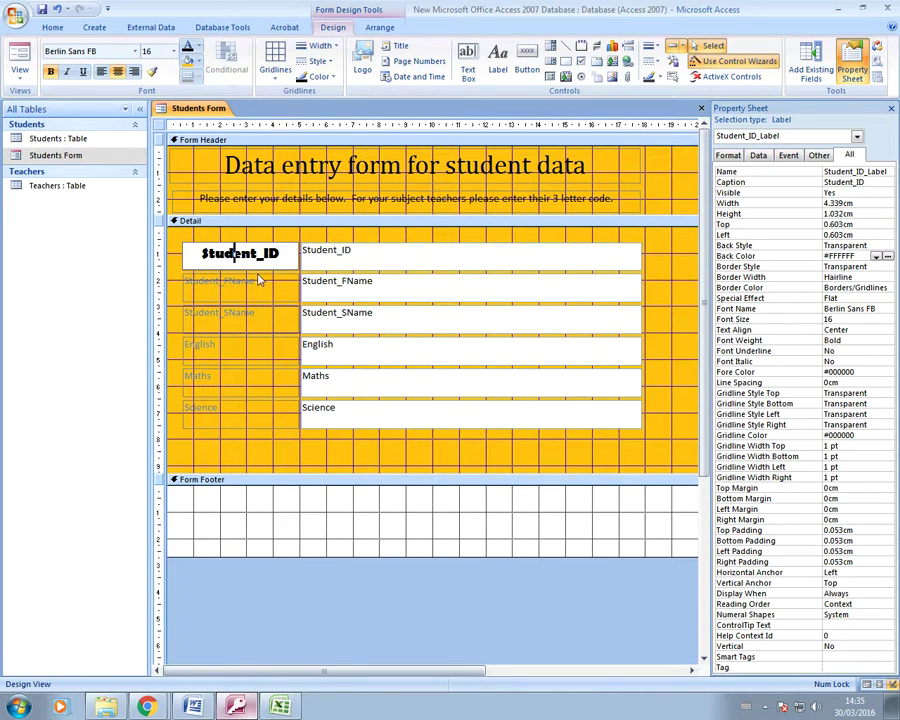
pyautogui.click(207, 236)
pyautogui.click(203, 257)
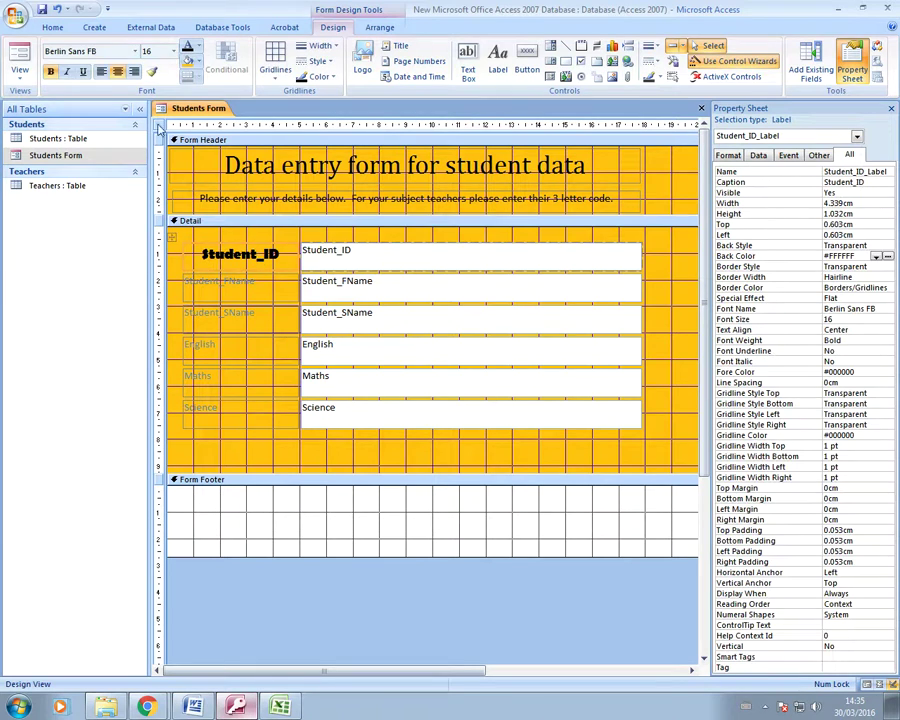
pyautogui.click(250, 291)
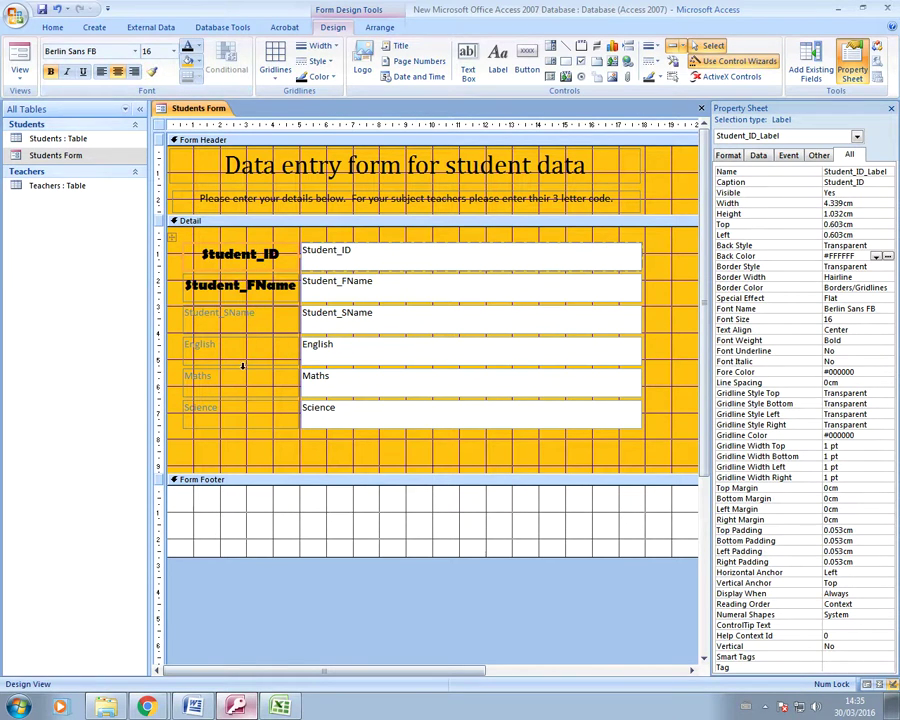
pyautogui.click(153, 78)
pyautogui.click(240, 316)
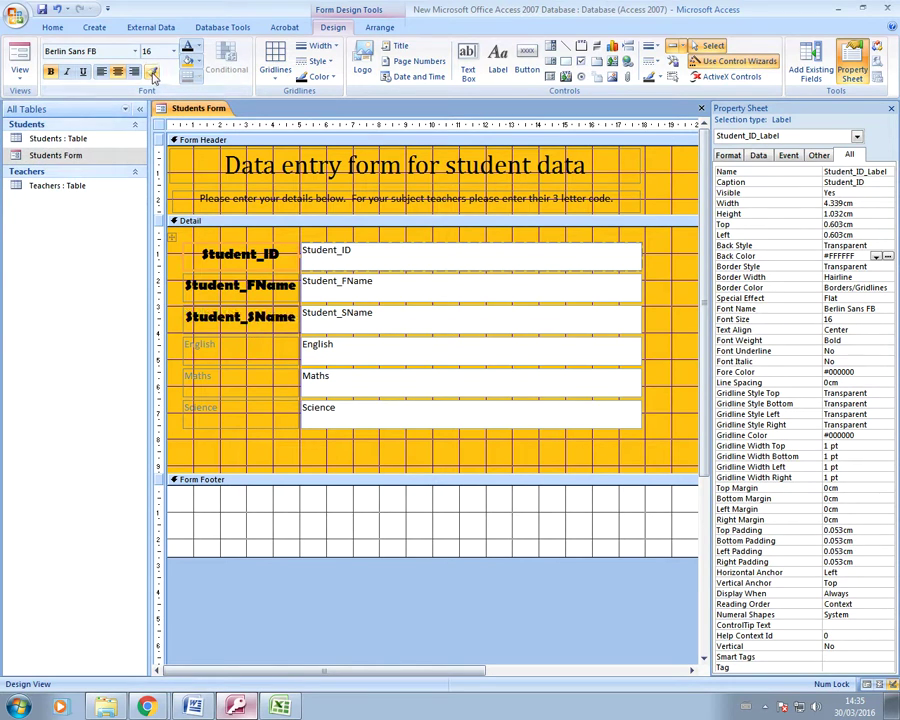
pyautogui.click(153, 78)
pyautogui.click(240, 348)
pyautogui.click(152, 74)
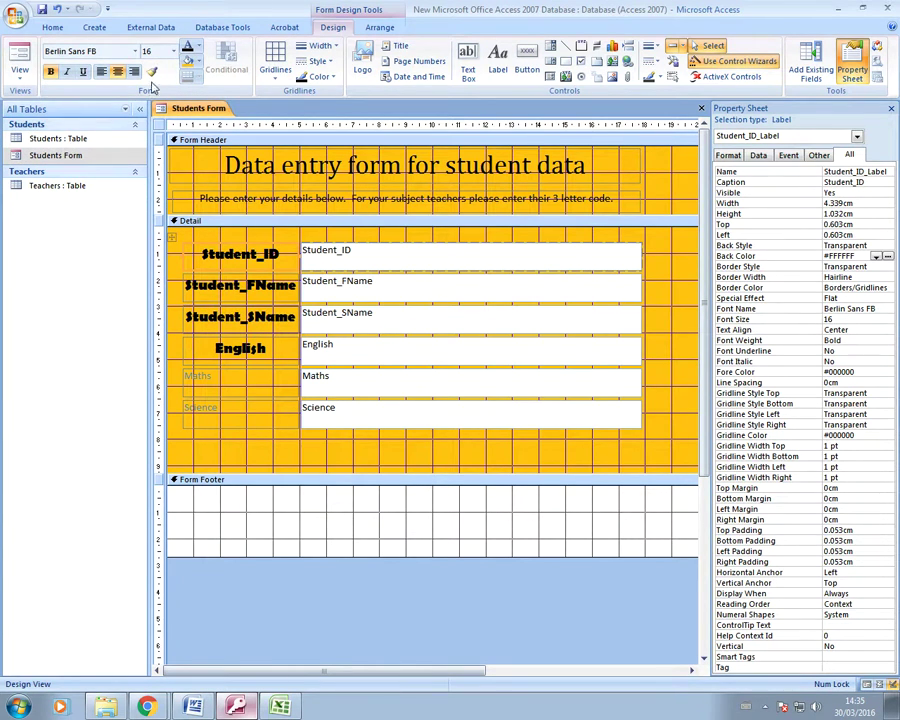
pyautogui.click(240, 379)
pyautogui.click(153, 76)
pyautogui.click(241, 418)
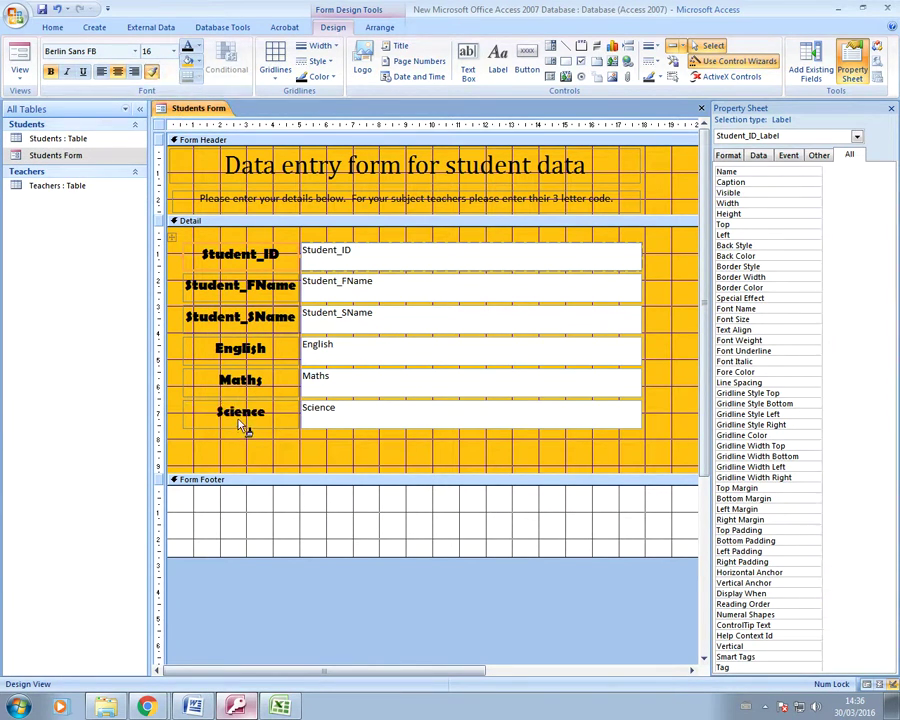
pyautogui.click(672, 319)
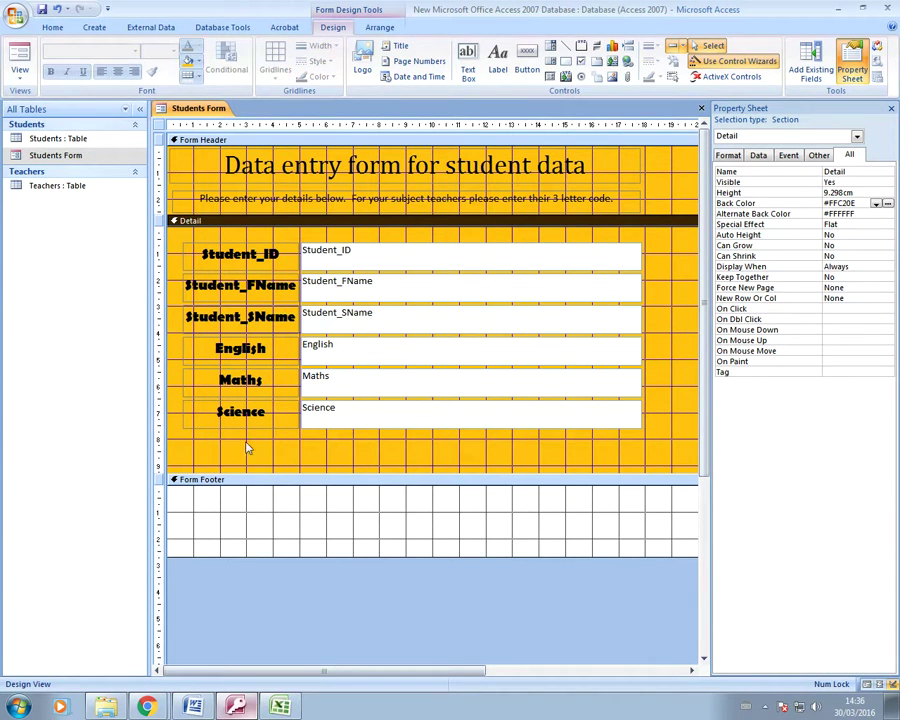
# - Change the Form Footer's fill color to the same orange-yellow as the other sections, #FFC20E
pyautogui.click(301, 525)
pyautogui.rightClick(301, 525)
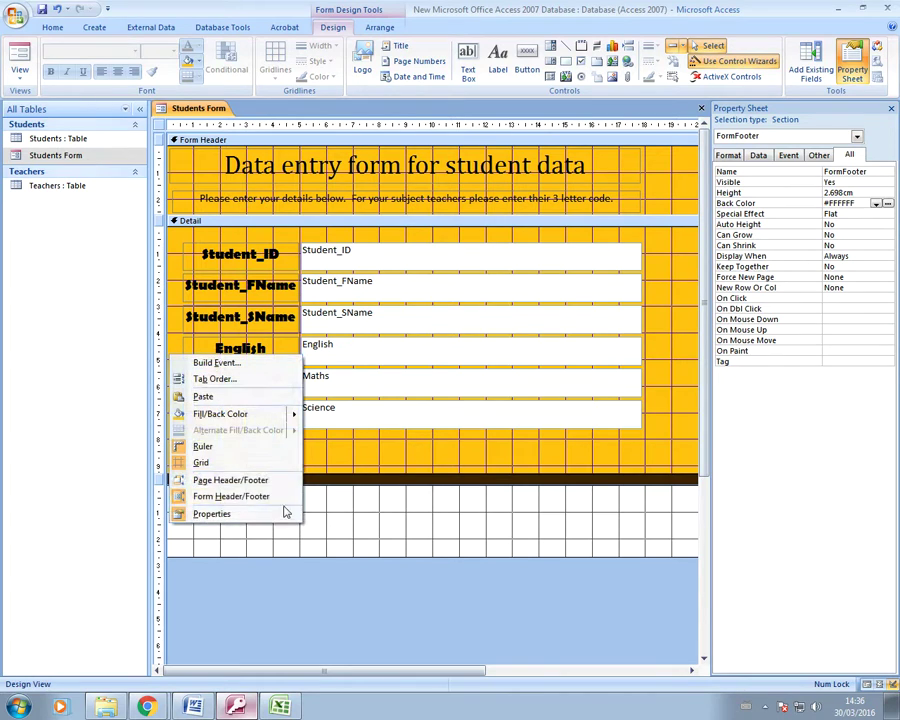
pyautogui.moveTo(296, 416)
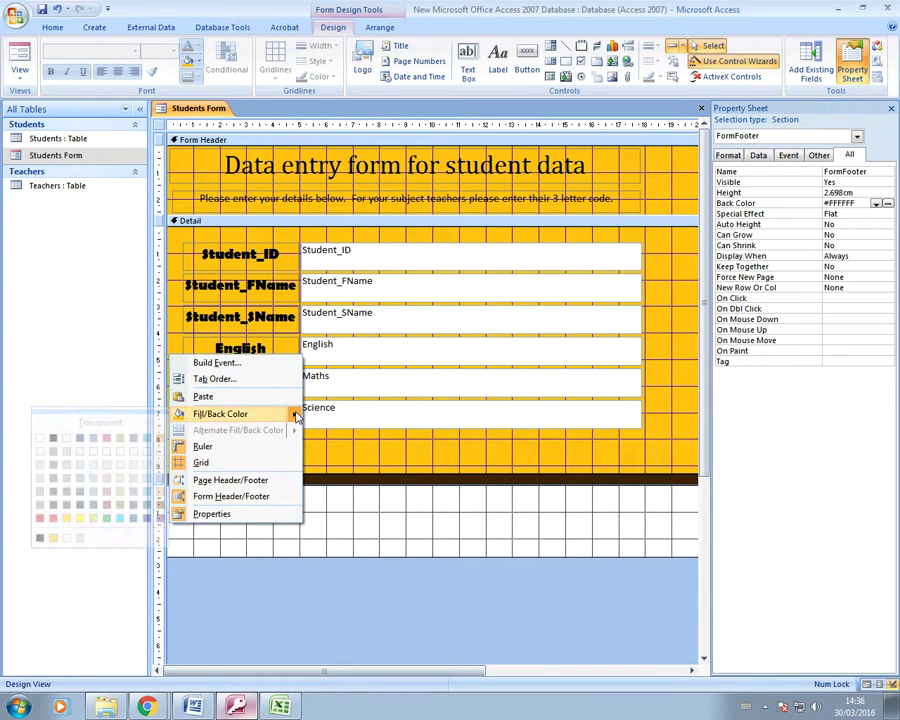
pyautogui.click(68, 520)
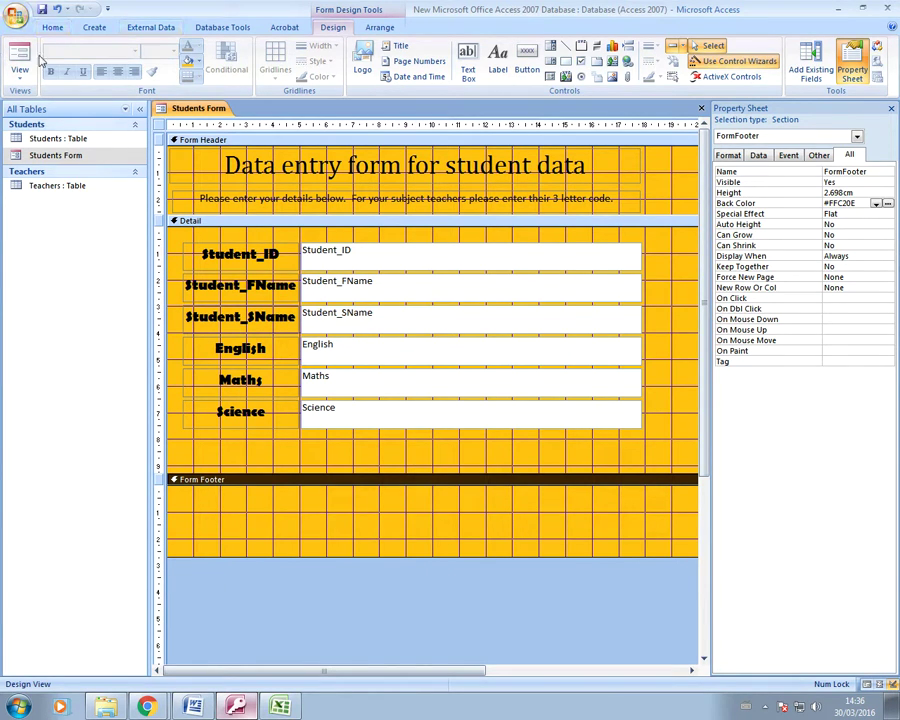
# - Preview the Students Form in Form View, and return to Design View
pyautogui.click(408, 258)
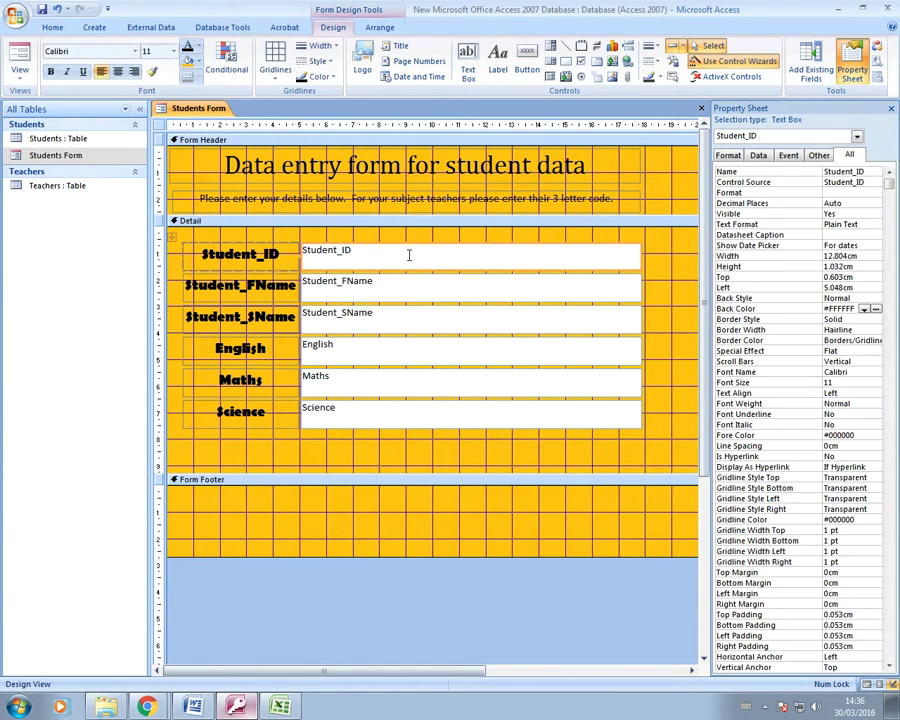
pyautogui.click(20, 66)
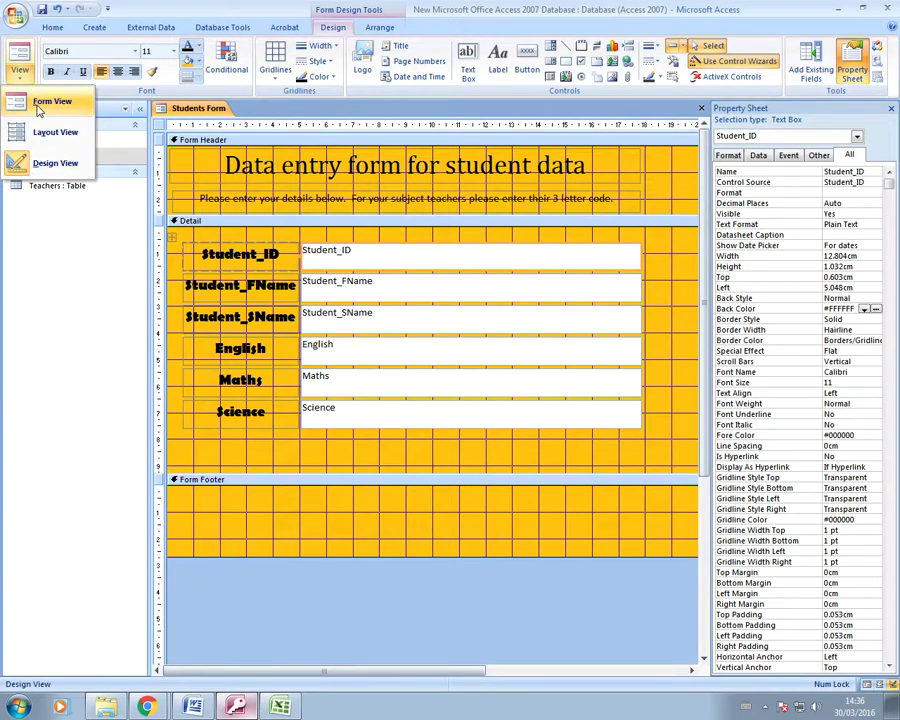
pyautogui.click(30, 102)
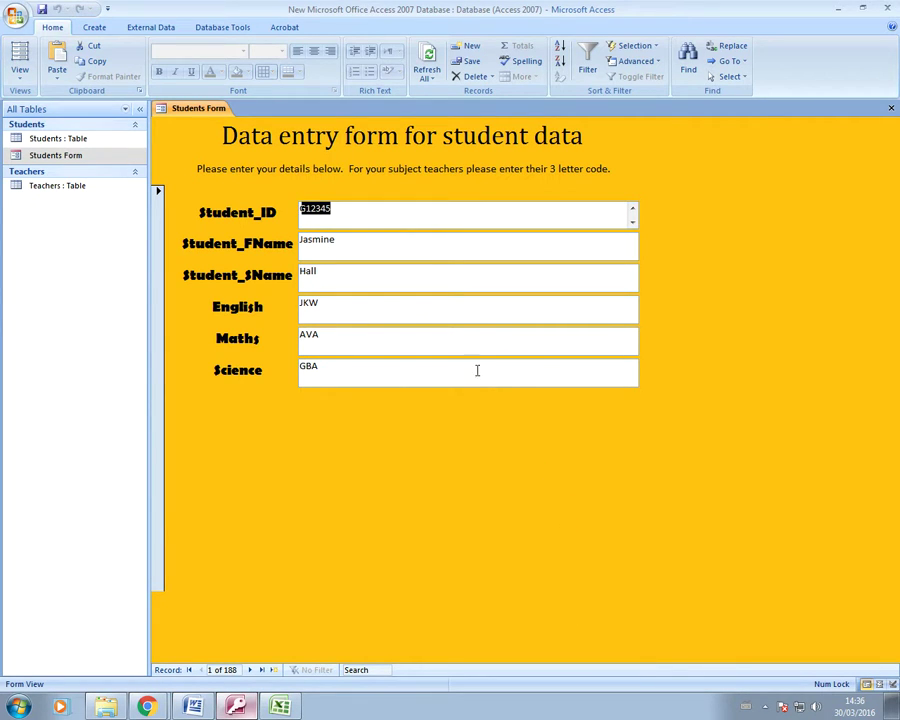
pyautogui.click(19, 68)
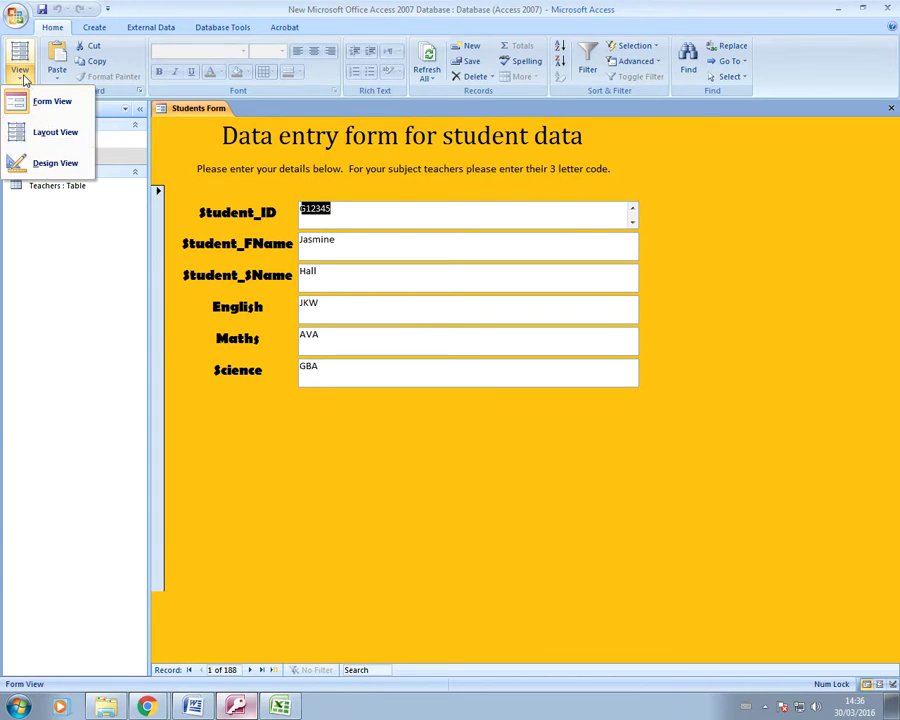
pyautogui.click(50, 163)
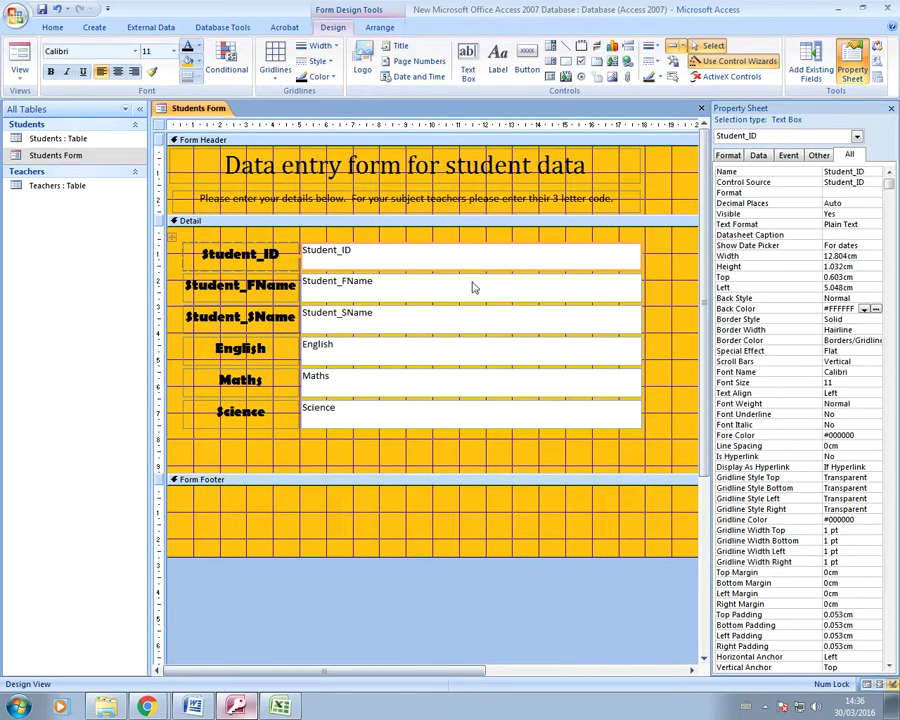
# - Set the Student_ID text box's background fill to warm grey, #BBB6AE
pyautogui.click(471, 261)
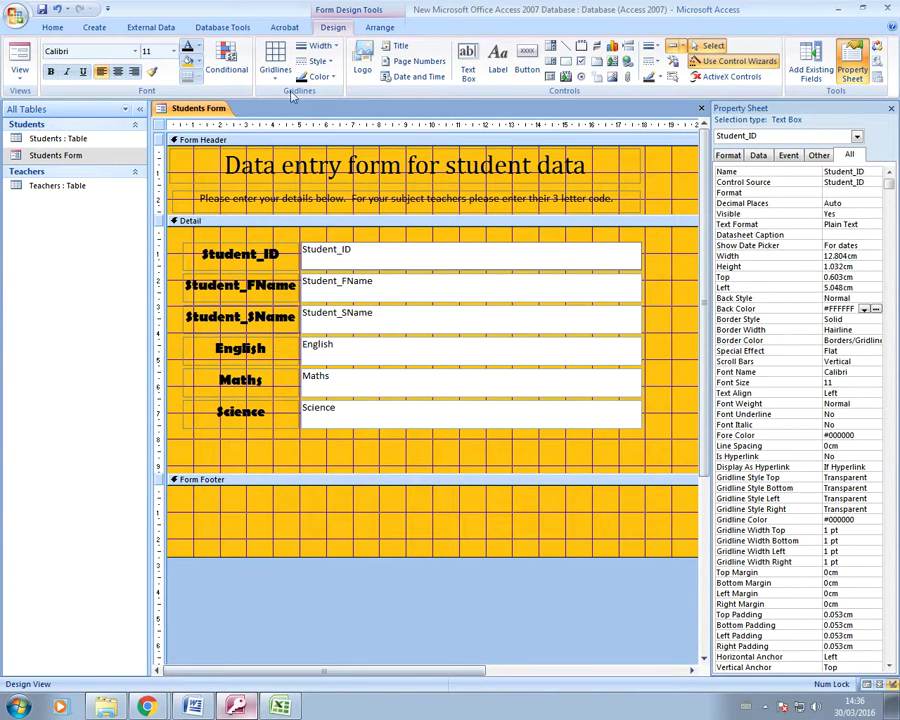
pyautogui.click(197, 61)
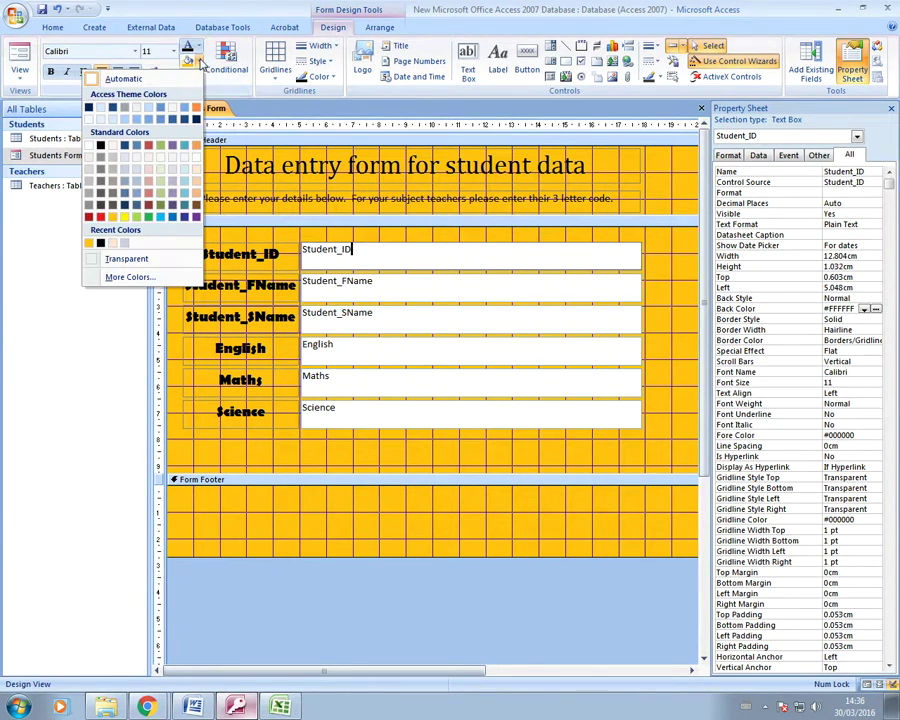
pyautogui.click(197, 195)
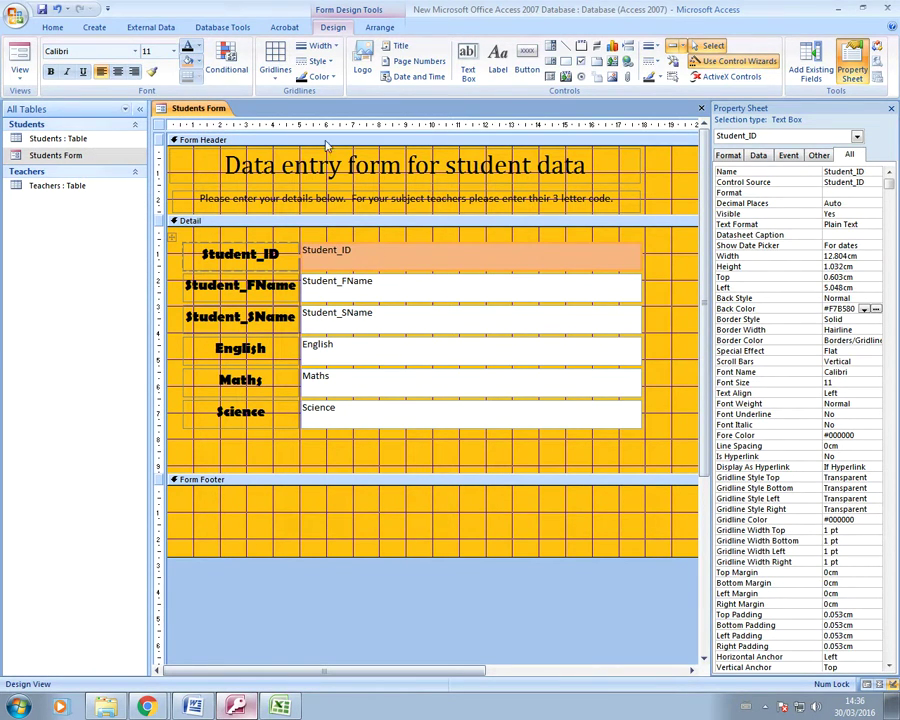
pyautogui.click(197, 61)
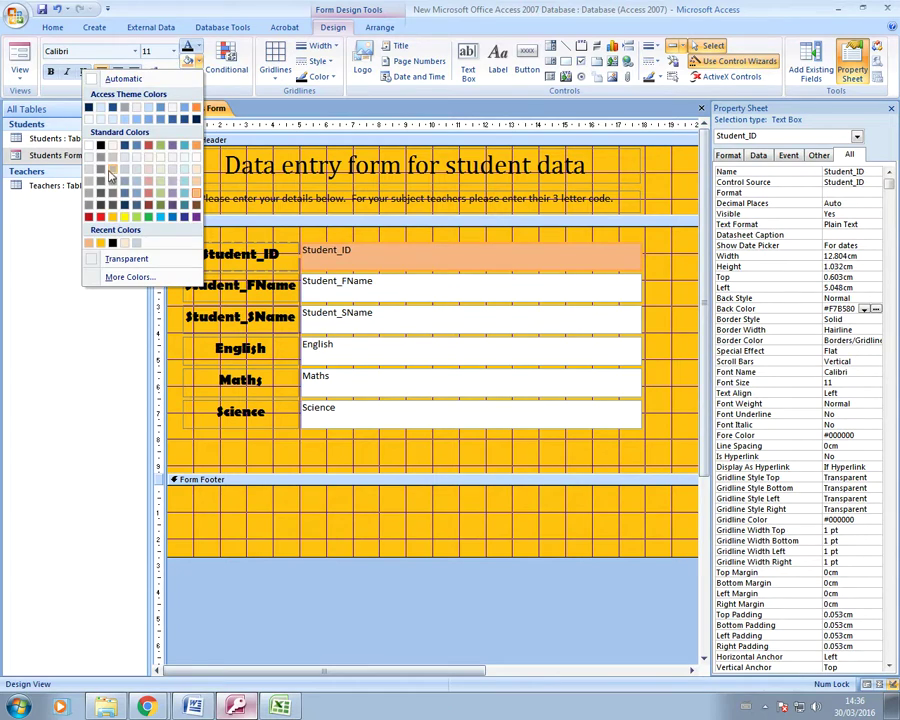
pyautogui.click(111, 176)
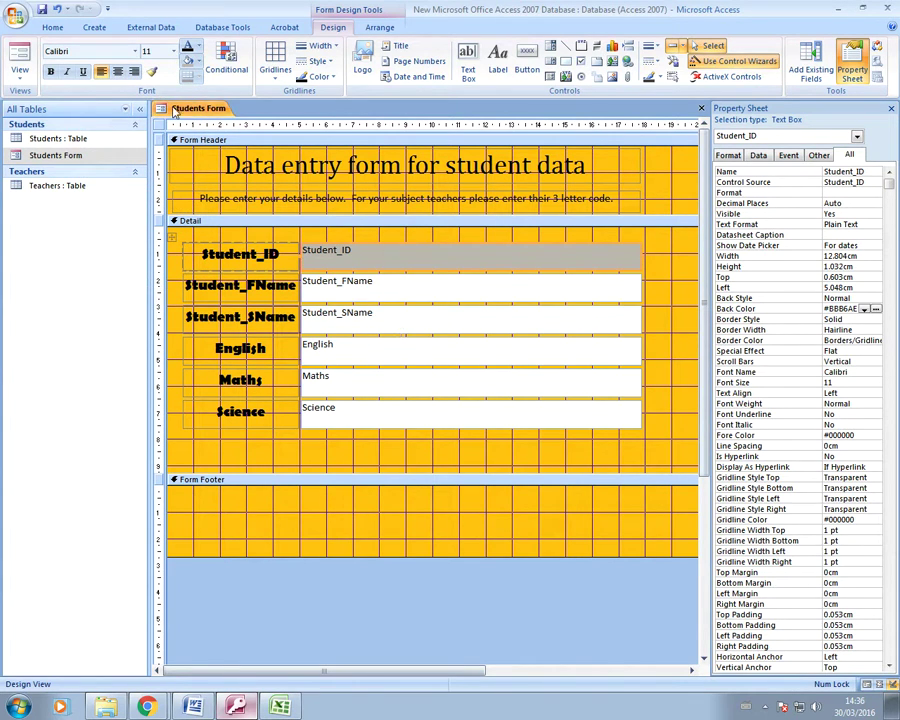
# - Copy the Student_ID text box's formatting to the other five text boxes with the Format Painter, and show the form in Form View
pyautogui.click(152, 72)
pyautogui.click(390, 286)
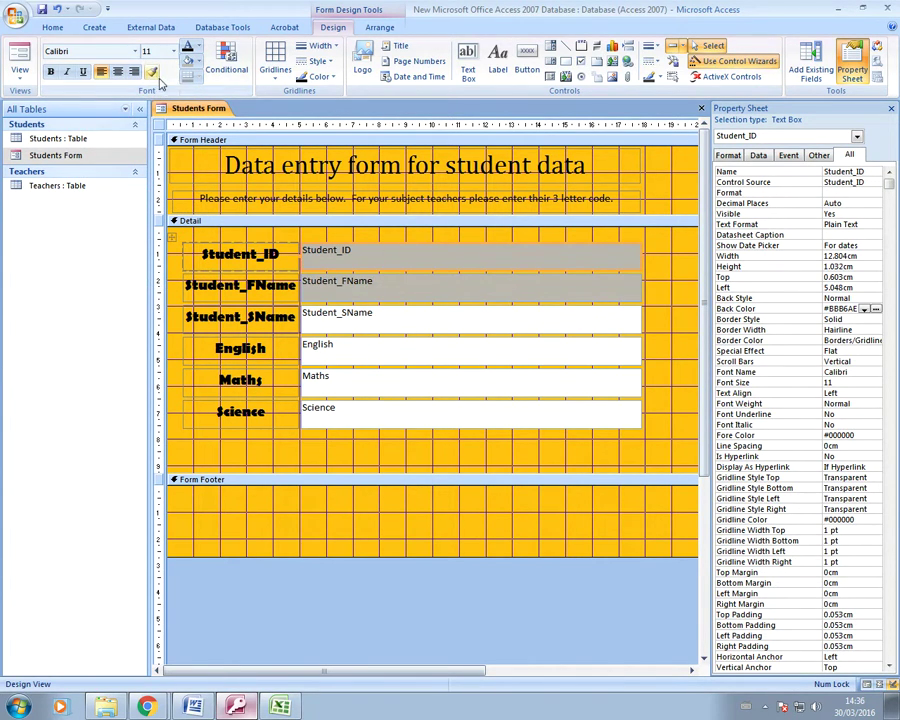
pyautogui.click(394, 321)
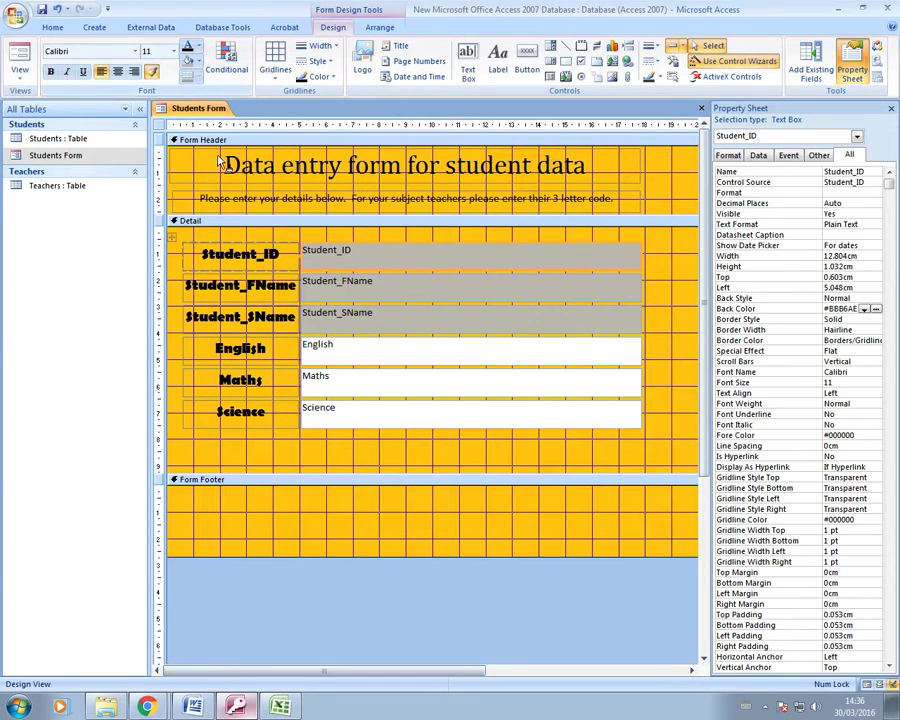
pyautogui.click(374, 360)
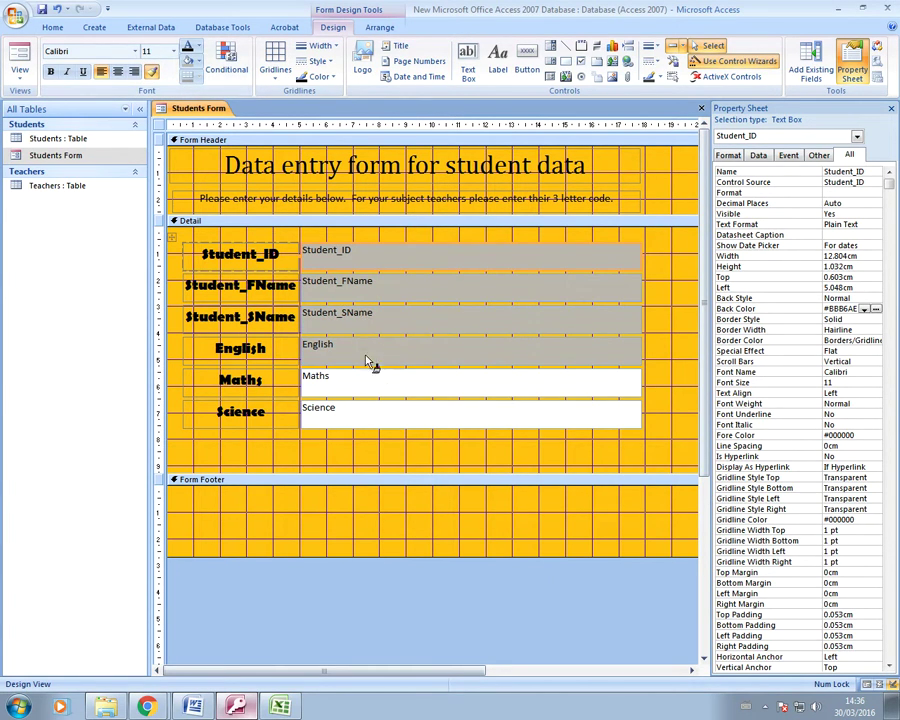
pyautogui.click(372, 388)
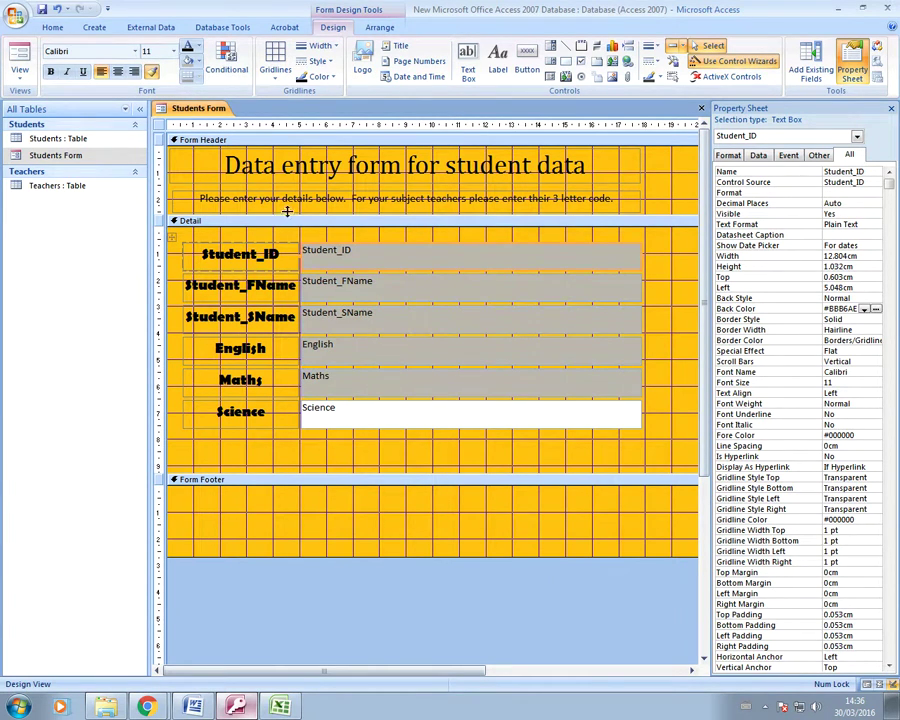
pyautogui.click(383, 416)
pyautogui.press('F5')
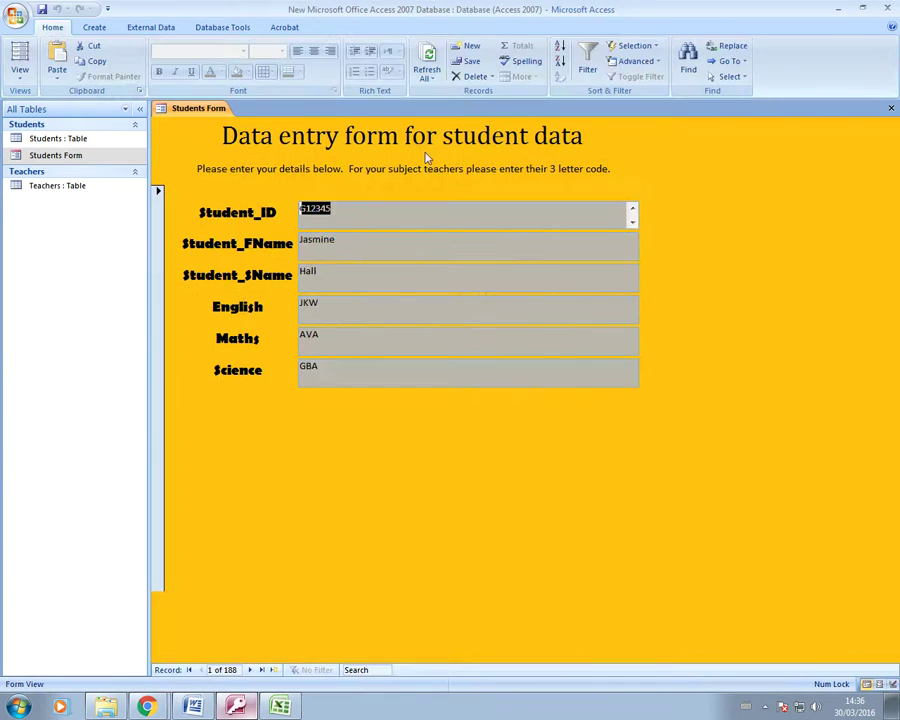